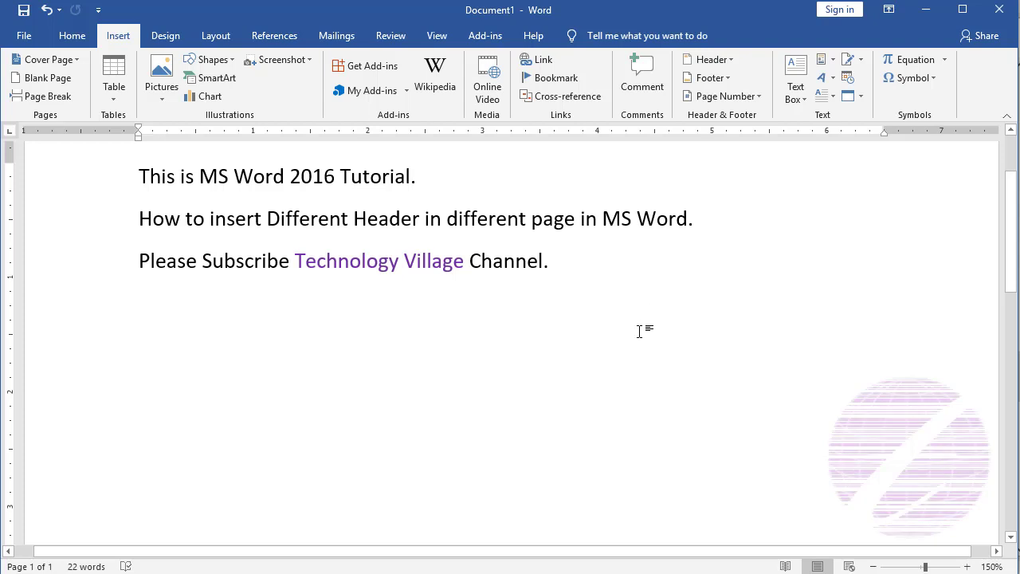
# - Insert a Blank header and type 'Header' into it
pyautogui.scroll(3, 640, 331)
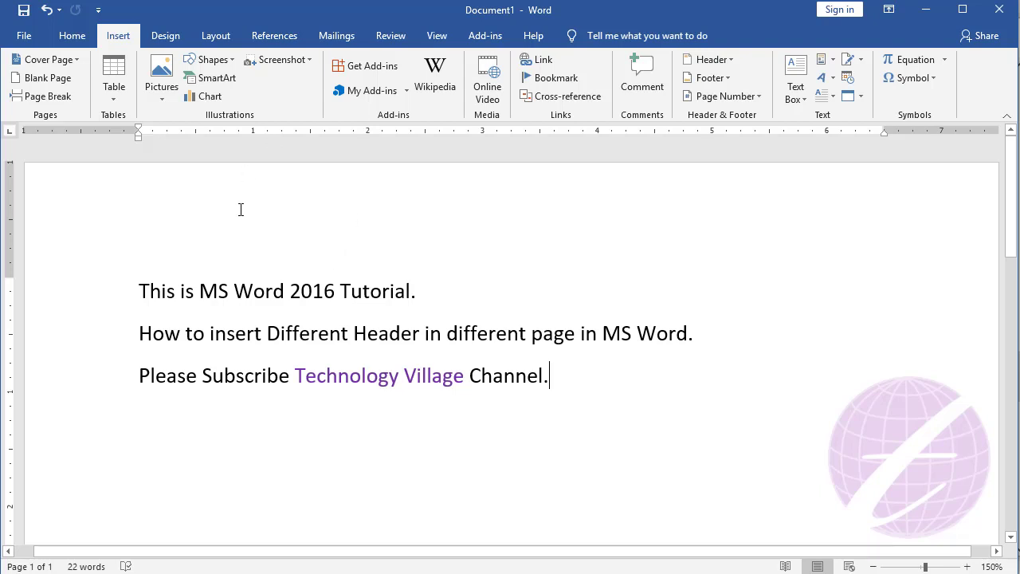
pyautogui.click(728, 64)
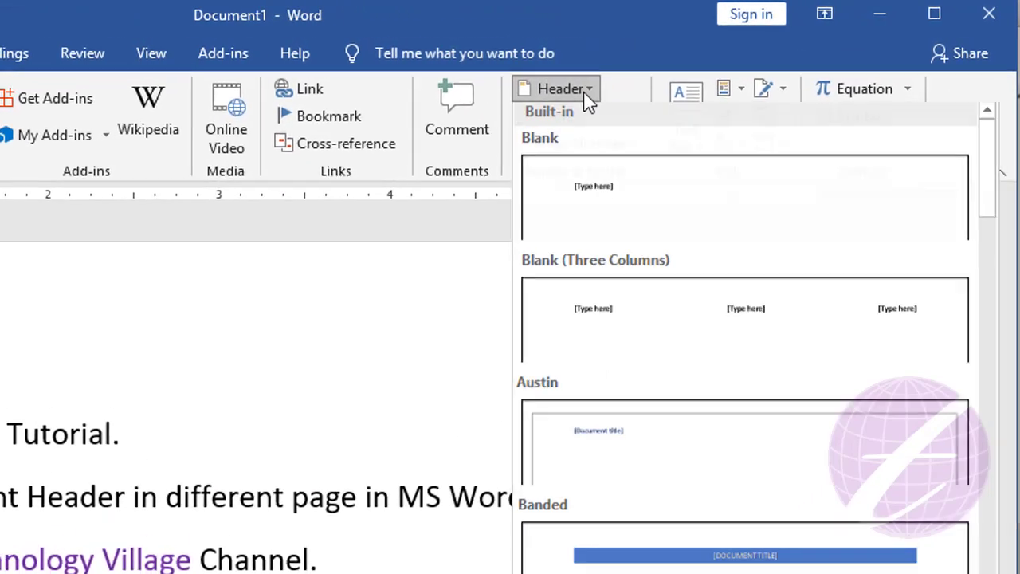
pyautogui.click(664, 216)
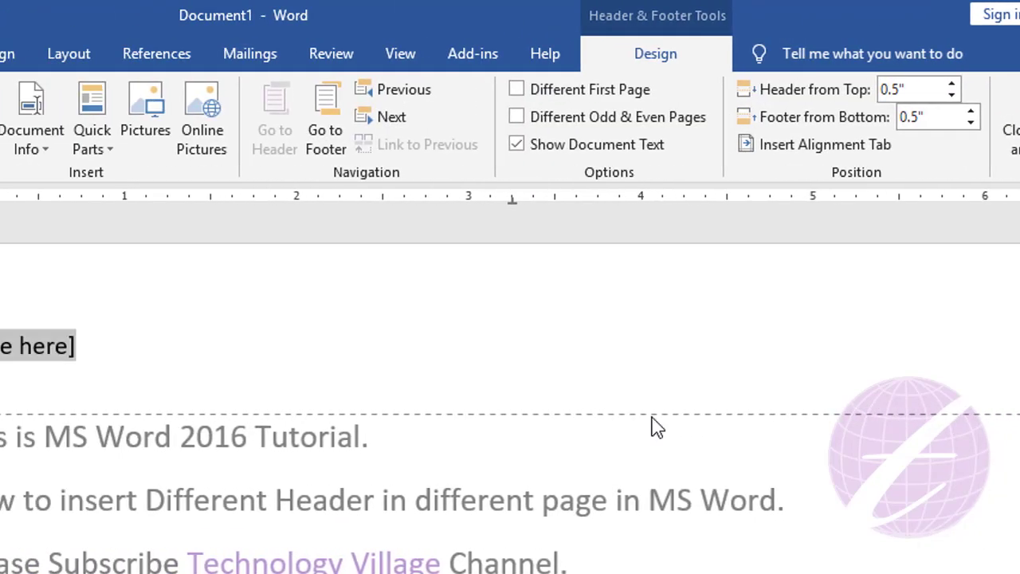
pyautogui.write('He')
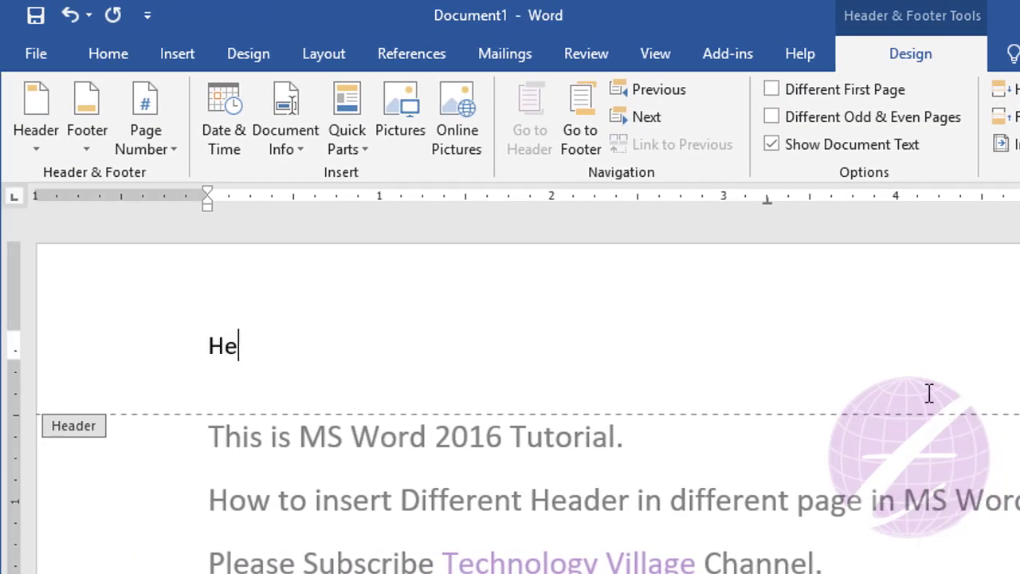
pyautogui.write('ader')
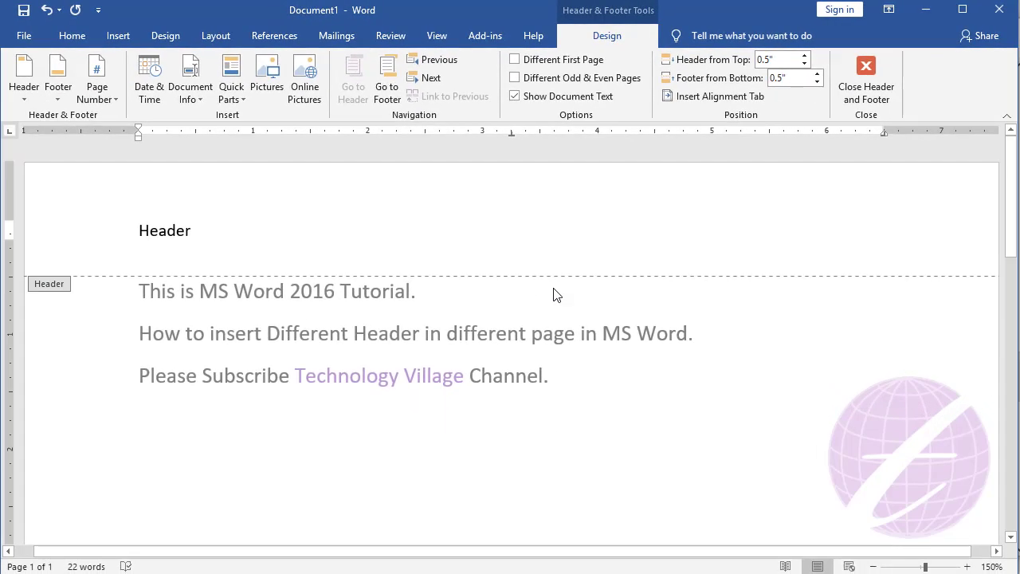
# - Close header editing and add three page breaks, extending the document to four pages
pyautogui.click(871, 83)
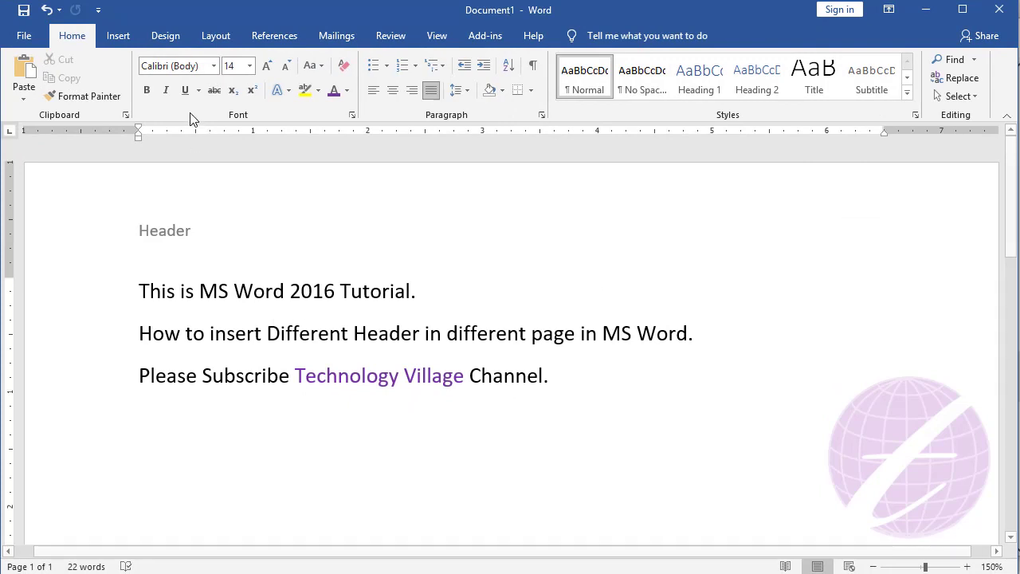
pyautogui.click(209, 37)
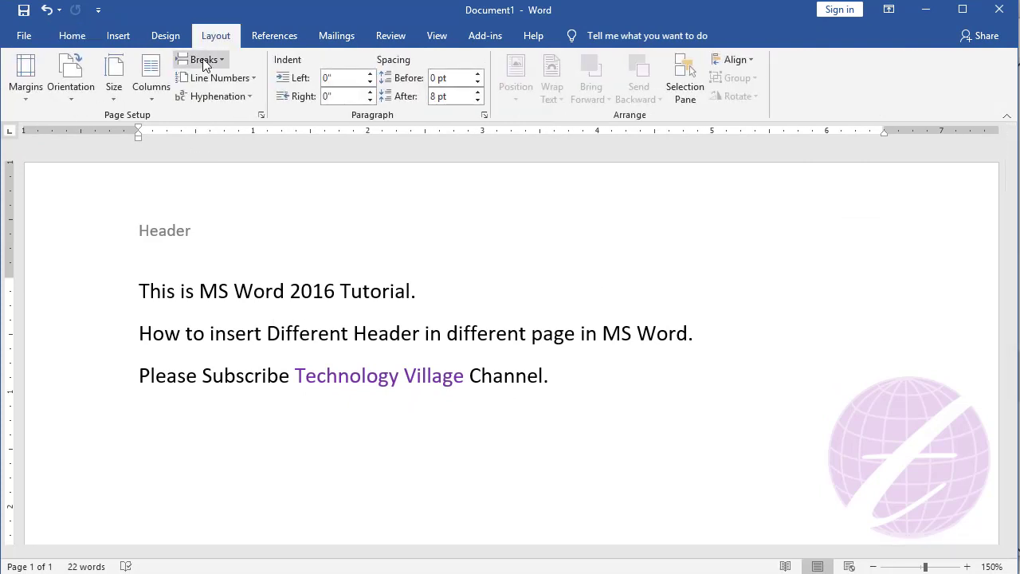
pyautogui.click(203, 59)
pyautogui.click(215, 94)
pyautogui.click(203, 59)
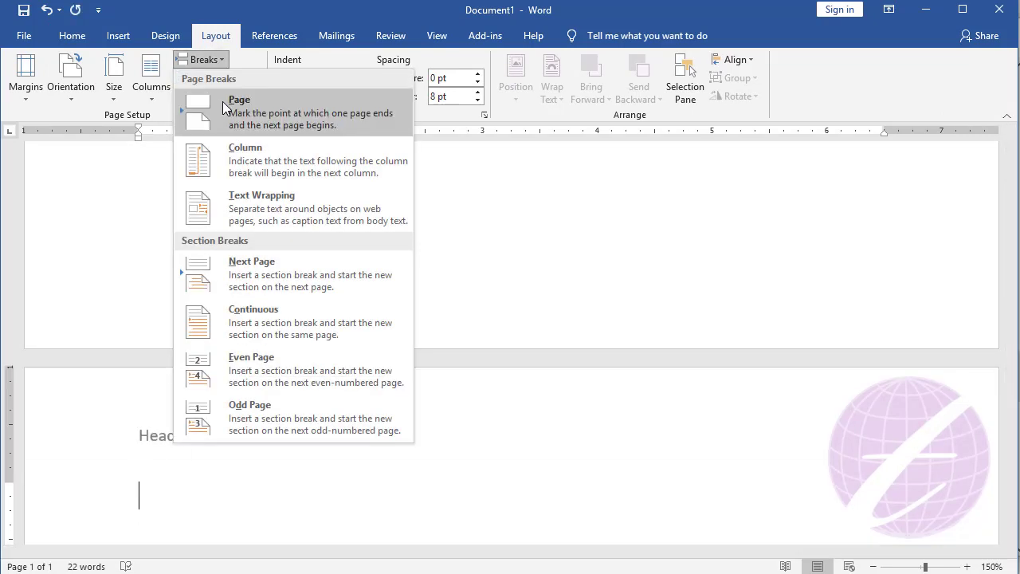
pyautogui.click(223, 96)
pyautogui.click(206, 60)
pyautogui.click(227, 115)
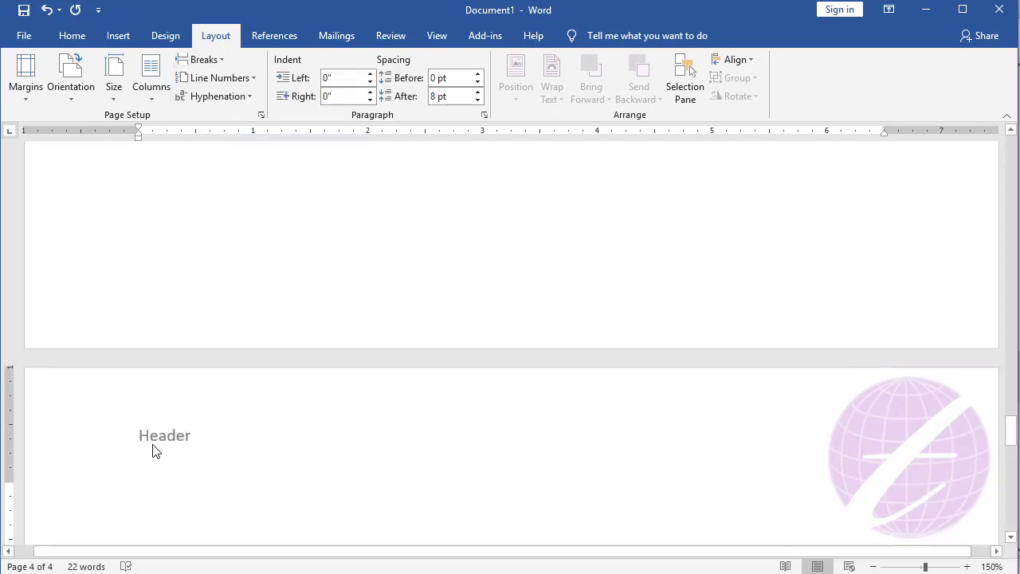
pyautogui.scroll(3, 189, 416)
pyautogui.scroll(3, 189, 416)
pyautogui.scroll(1, 189, 416)
pyautogui.scroll(5, 189, 416)
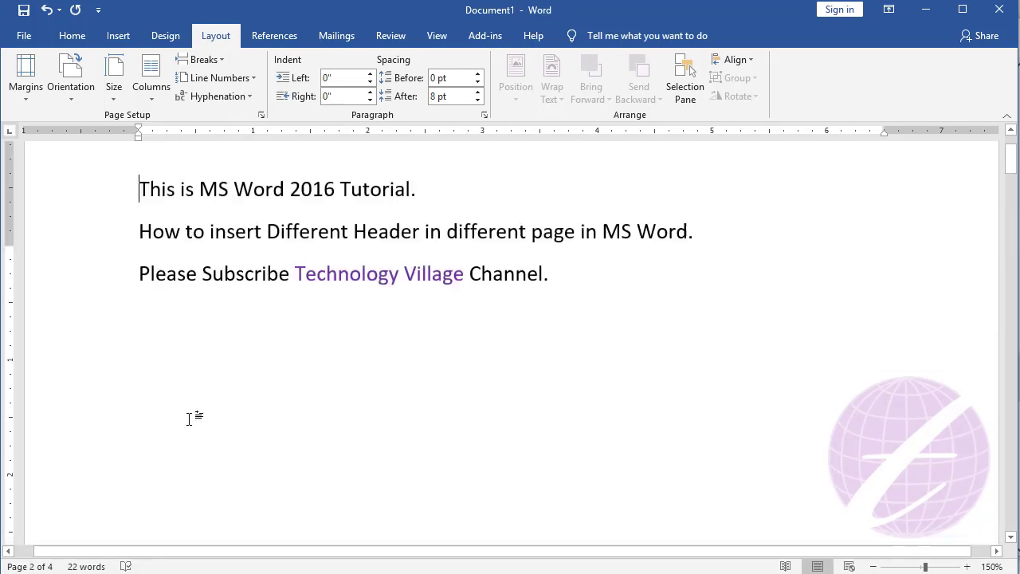
pyautogui.scroll(1, 189, 416)
# - Edit the header text to 'Header One' and close header editing
pyautogui.click(169, 199)
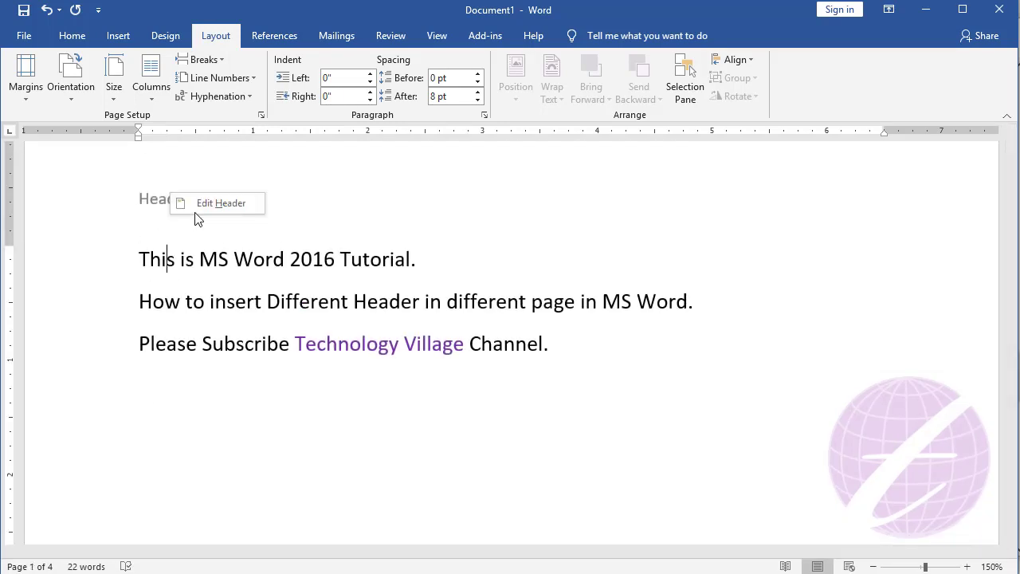
pyautogui.click(215, 203)
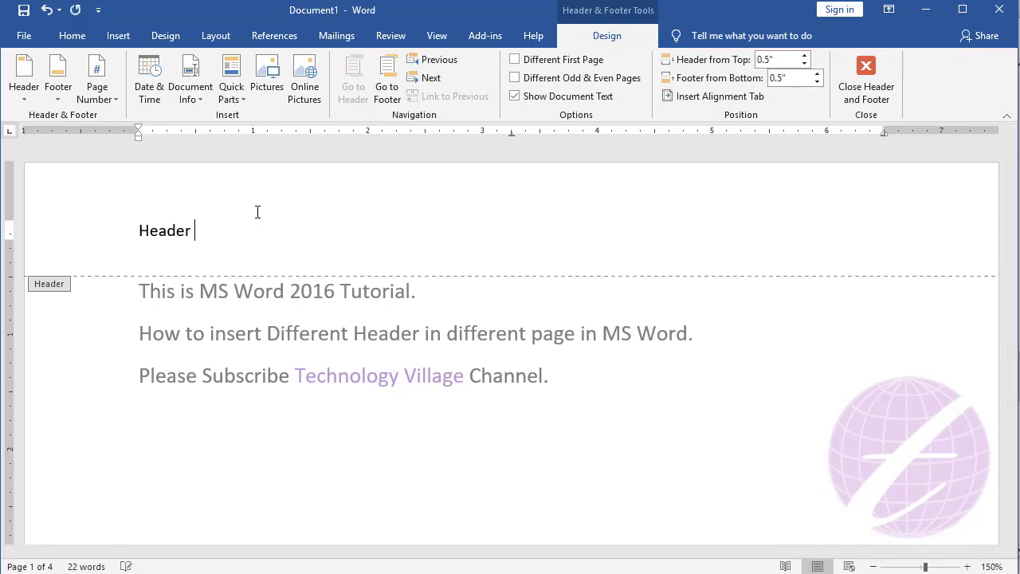
pyautogui.write('One')
pyautogui.click(851, 90)
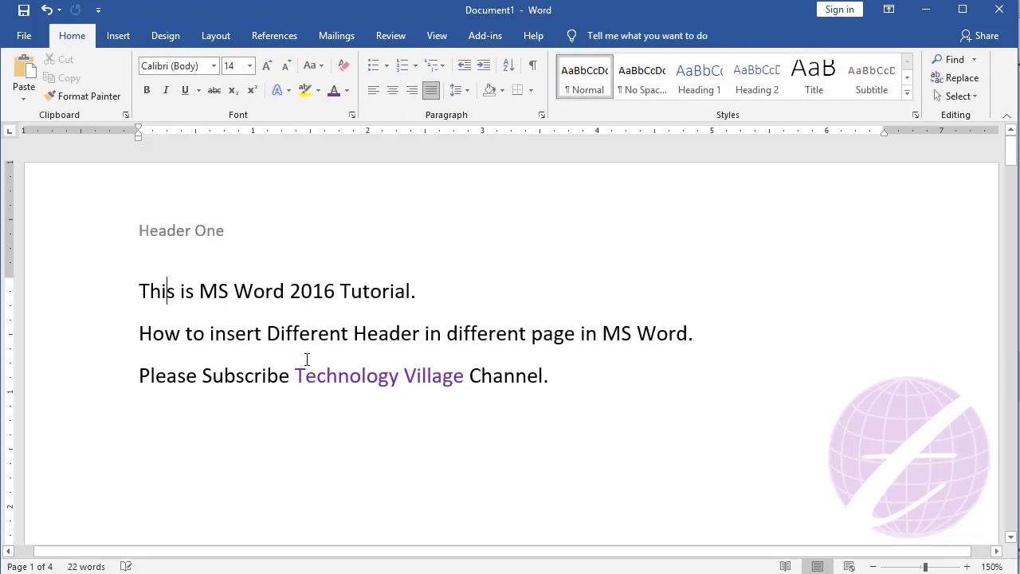
# - Scroll through the four pages to check 'Header One' appears on each, then return to the start
pyautogui.scroll(-5, 321, 382)
pyautogui.scroll(-5, 321, 382)
pyautogui.scroll(-1, 177, 259)
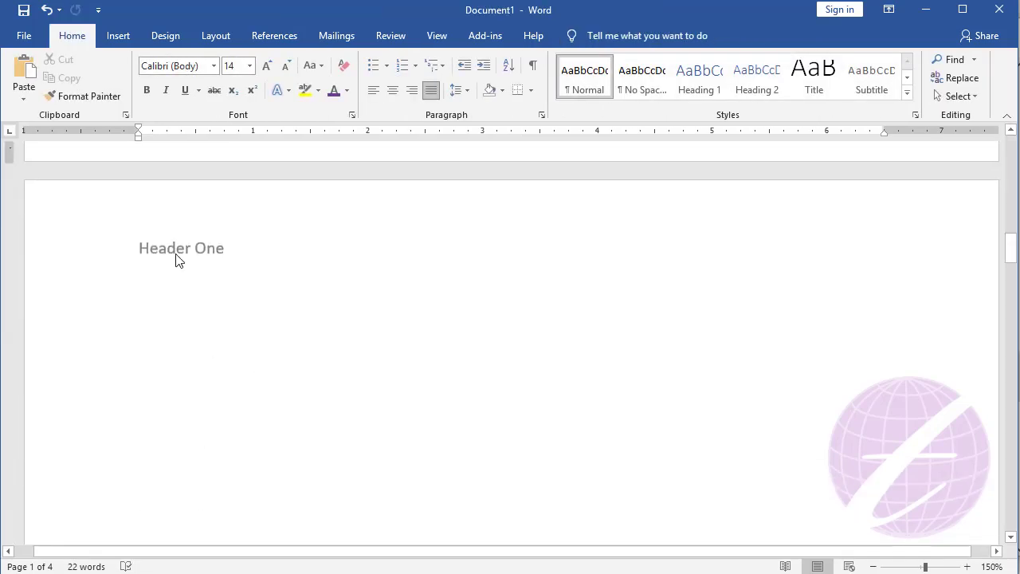
pyautogui.scroll(-4, 177, 259)
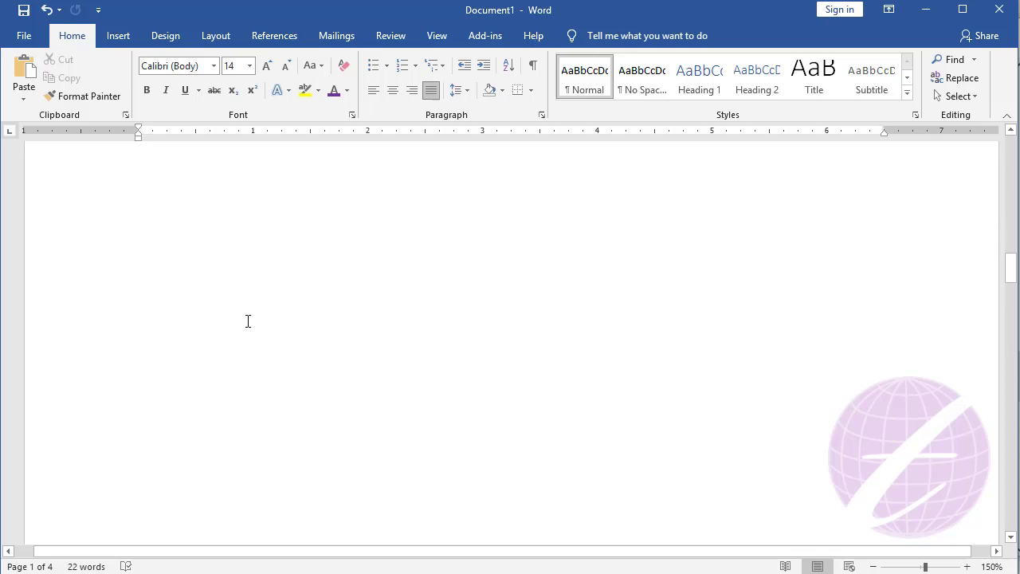
pyautogui.scroll(-5, 248, 321)
pyautogui.scroll(-4, 253, 330)
pyautogui.scroll(-3, 263, 356)
pyautogui.scroll(1, 242, 348)
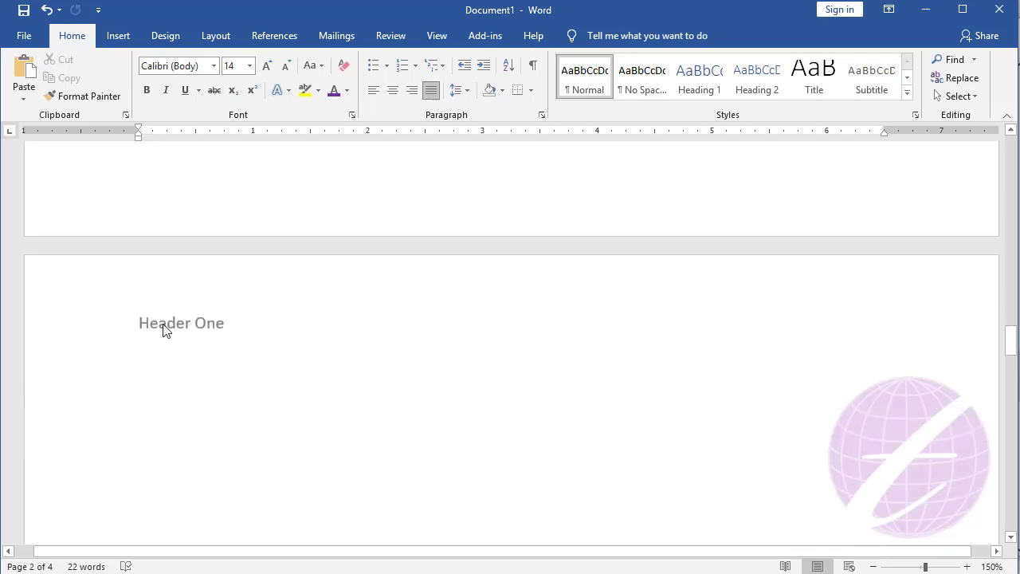
pyautogui.scroll(-2, 253, 378)
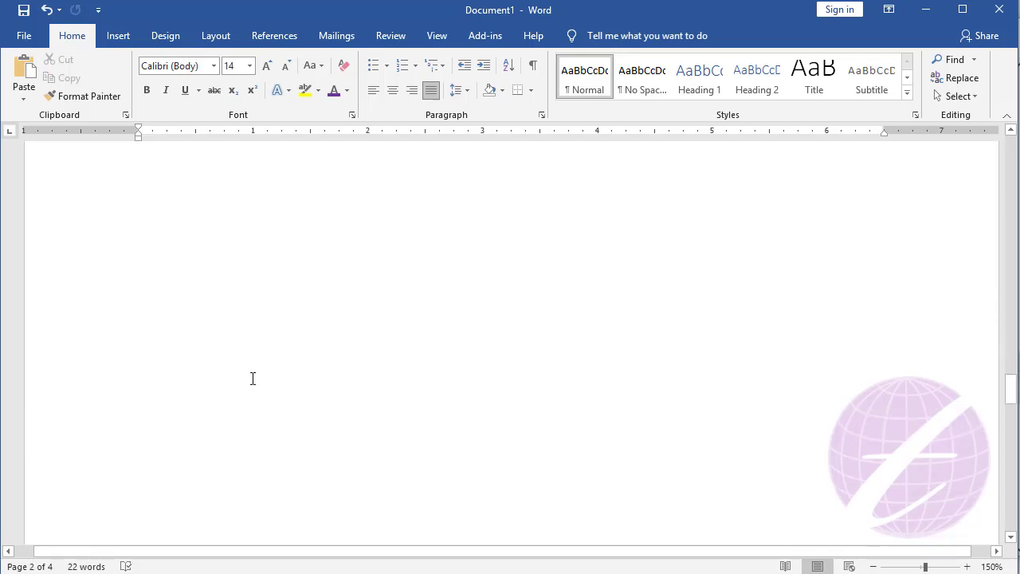
pyautogui.click(253, 378)
pyautogui.scroll(2, 252, 378)
pyautogui.scroll(1, 239, 392)
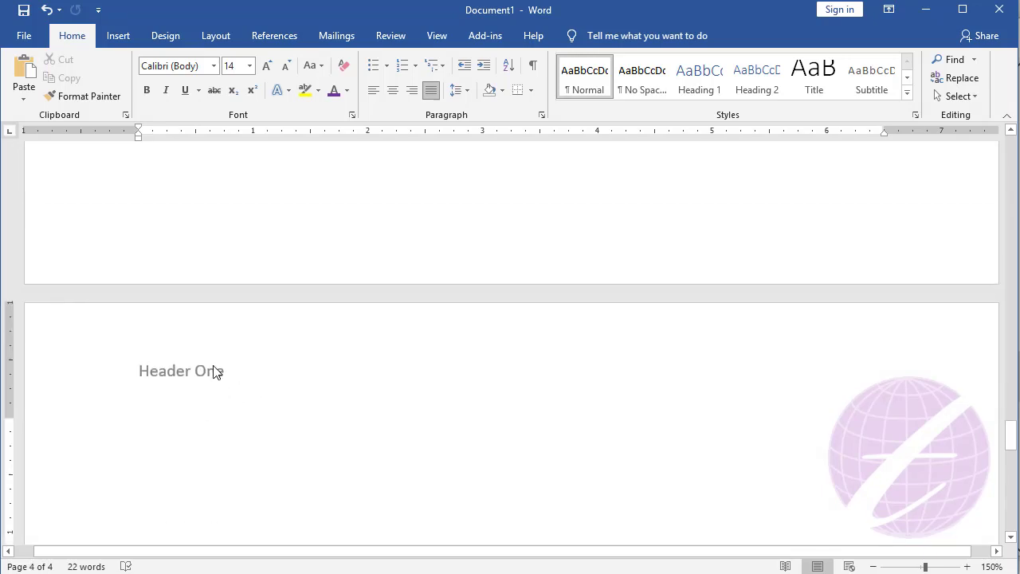
pyautogui.hotkey('ctrl', 'Home')
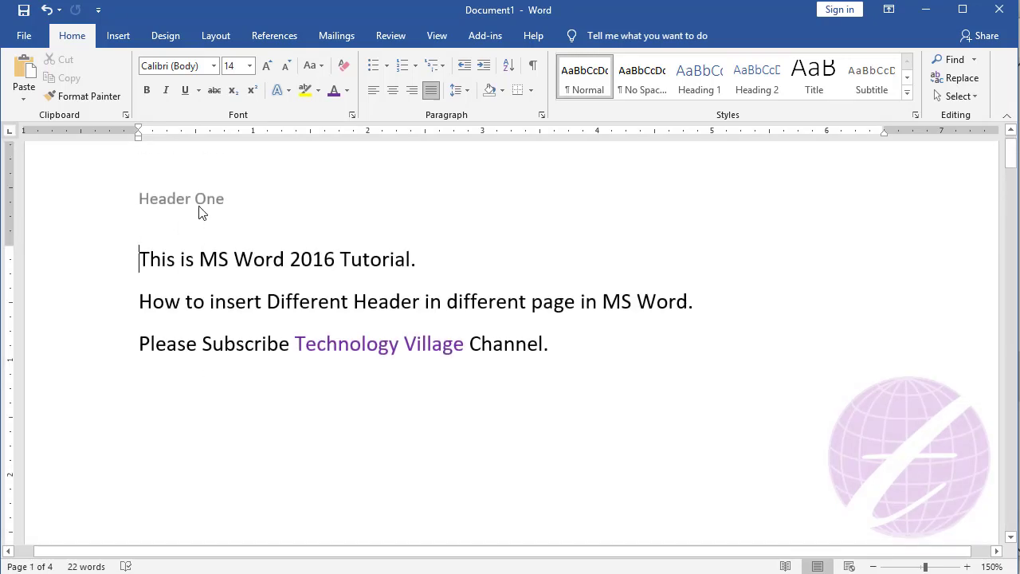
pyautogui.scroll(-9, 211, 227)
pyautogui.scroll(-10, 212, 232)
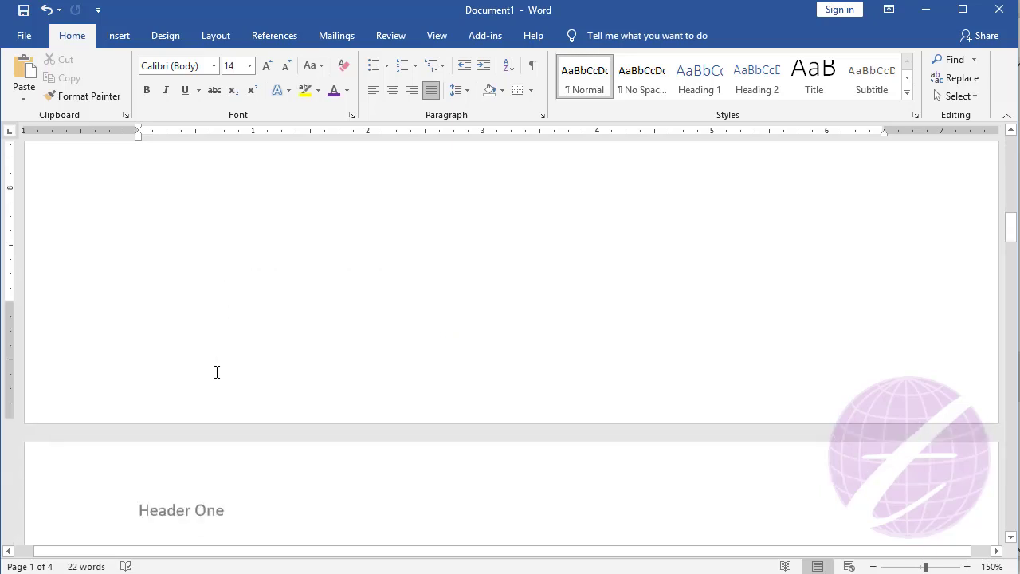
pyautogui.scroll(-5, 217, 371)
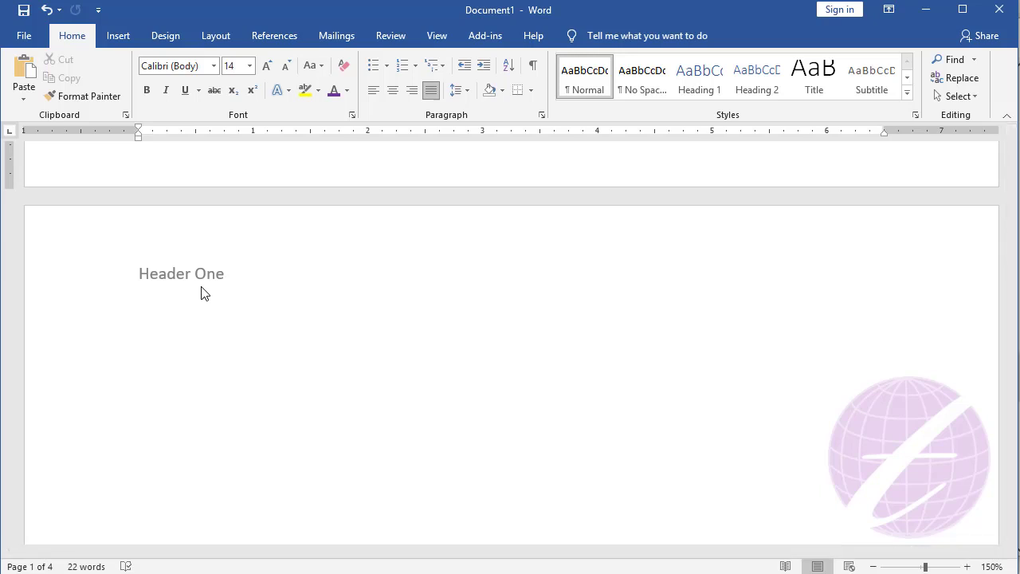
pyautogui.scroll(12, 202, 293)
pyautogui.scroll(12, 200, 292)
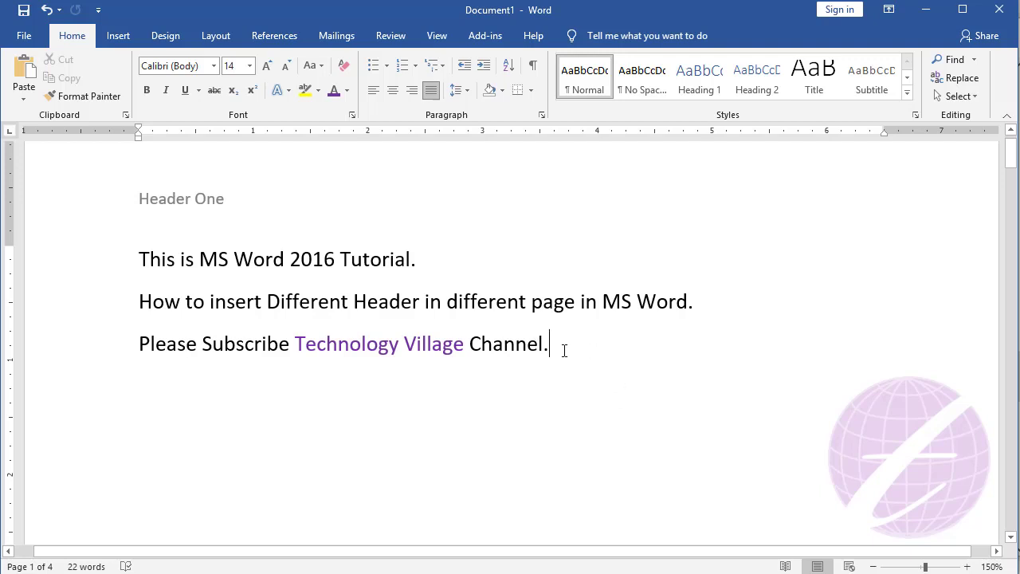
# - Undo the plain page breaks with Ctrl+Z
pyautogui.hotkey('ctrl', 'z')
pyautogui.hotkey('ctrl', 'z')
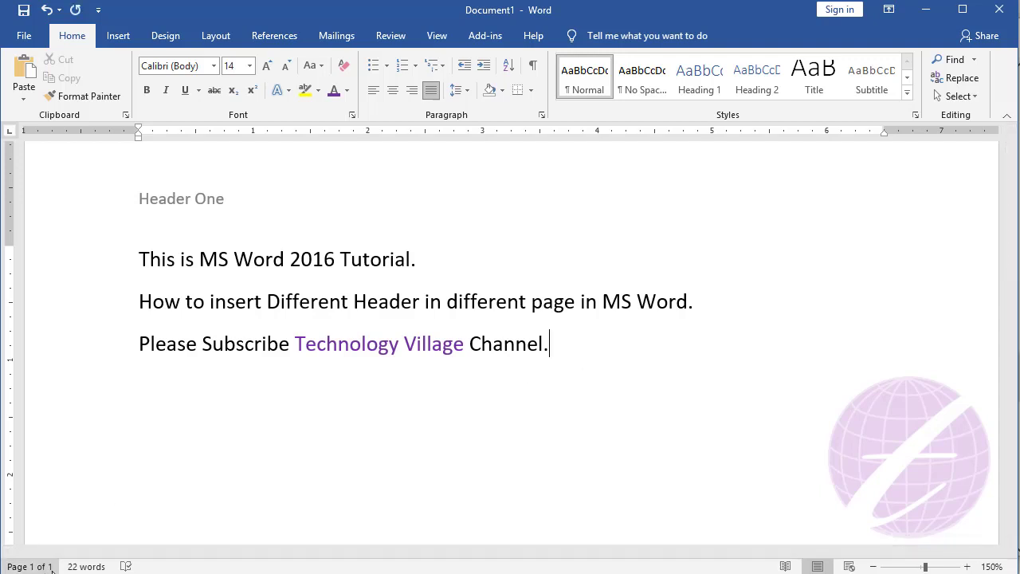
pyautogui.scroll(-10, 359, 319)
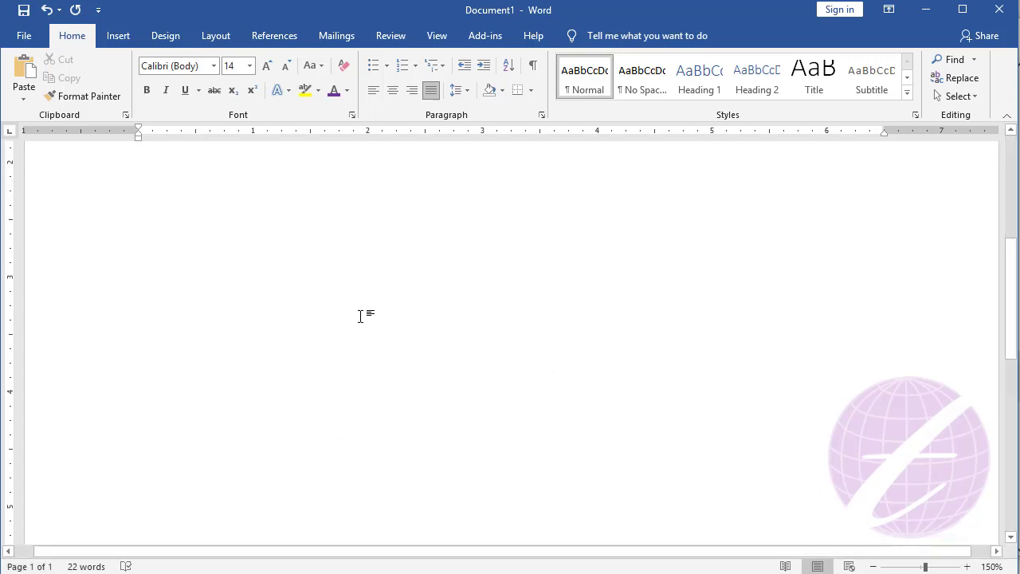
pyautogui.scroll(10, 359, 328)
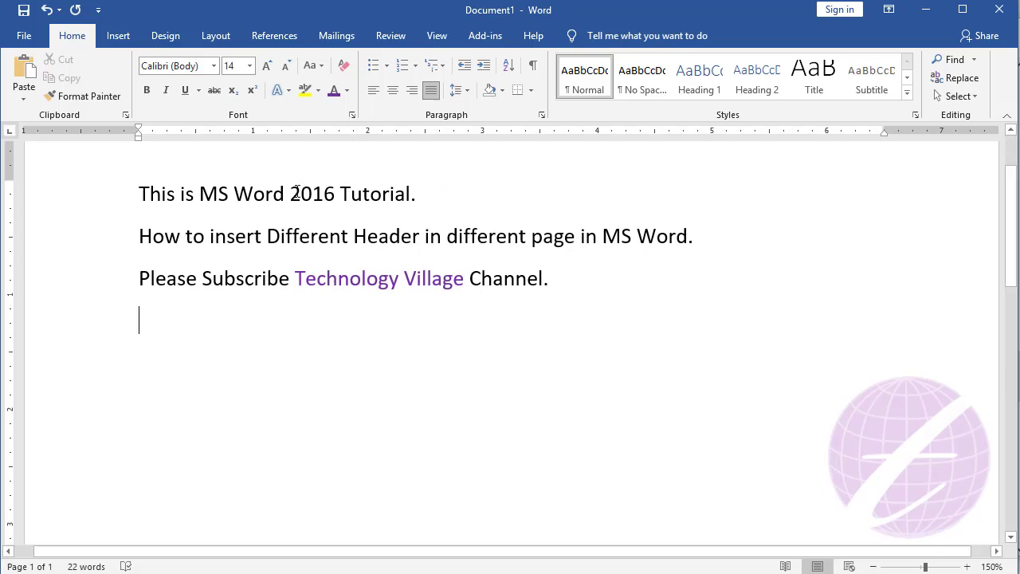
# - Insert a Next Page section break at the end of the text
pyautogui.click(215, 36)
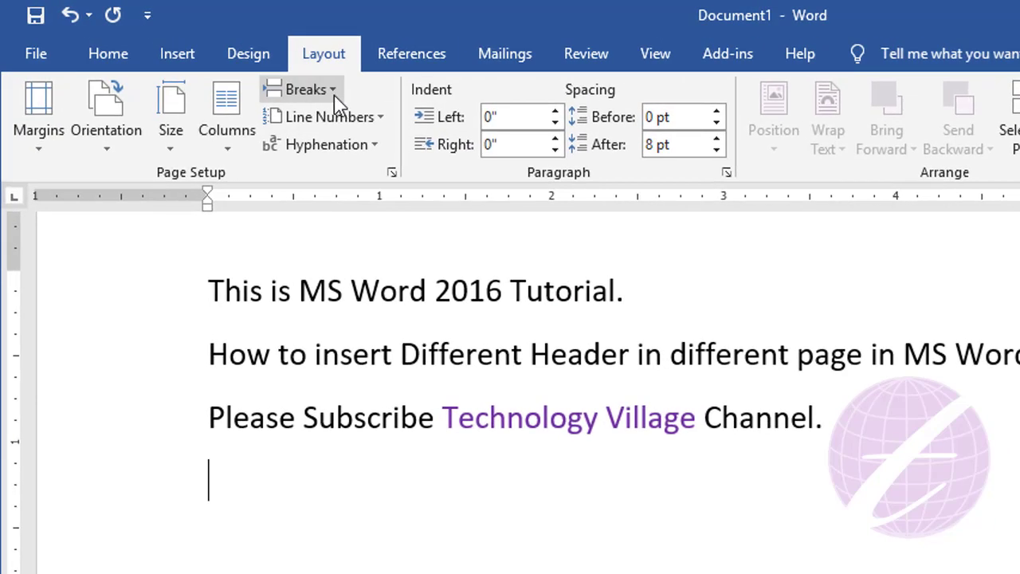
pyautogui.click(222, 62)
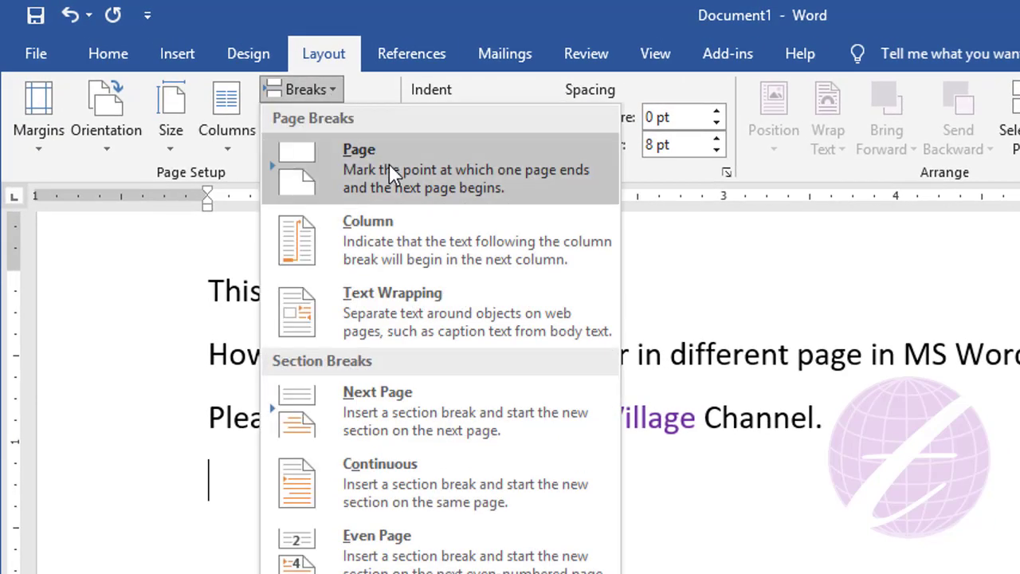
pyautogui.click(437, 423)
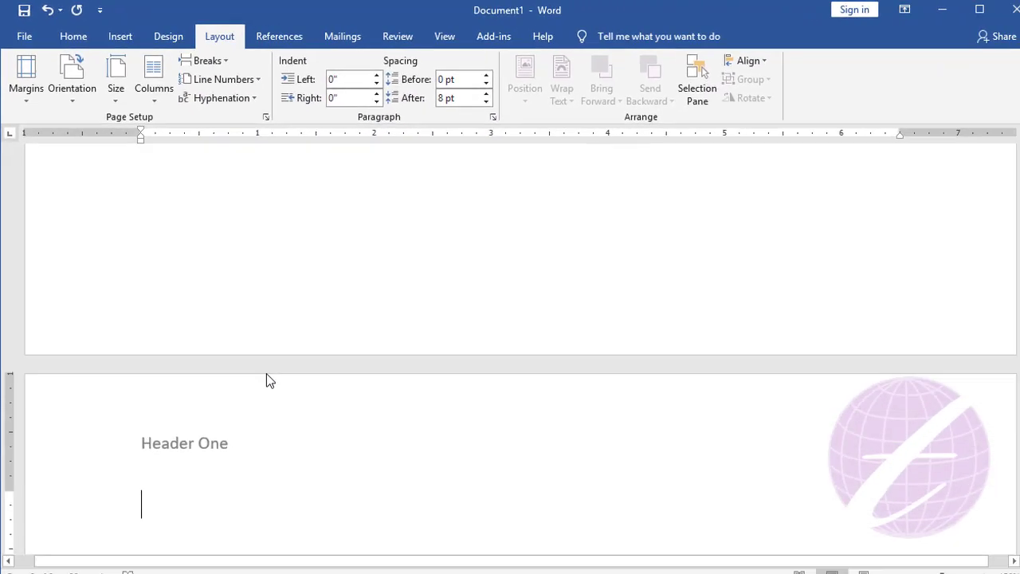
# - Insert two more Next Page section breaks, creating pages 3 and 4
pyautogui.click(209, 60)
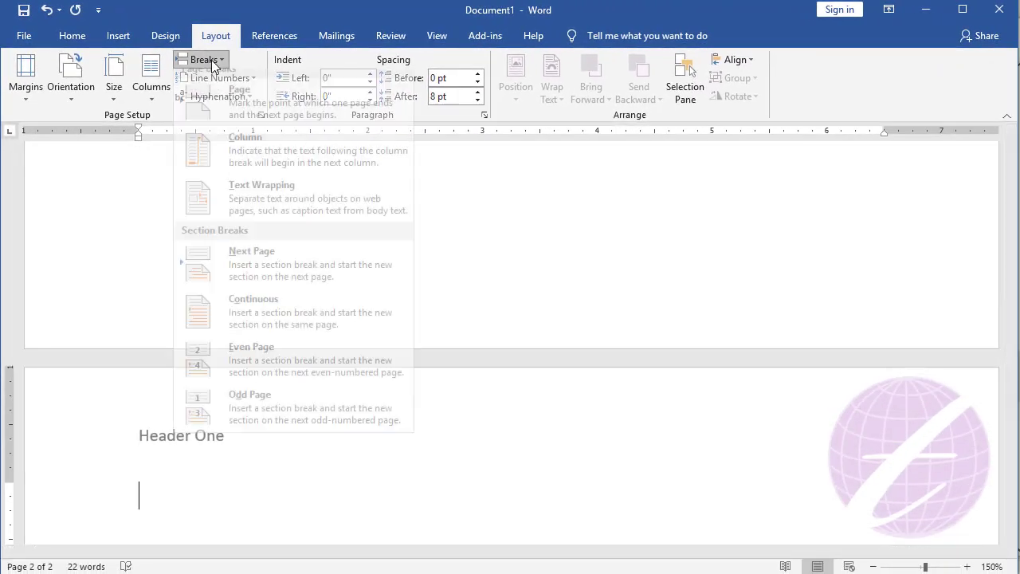
pyautogui.click(261, 272)
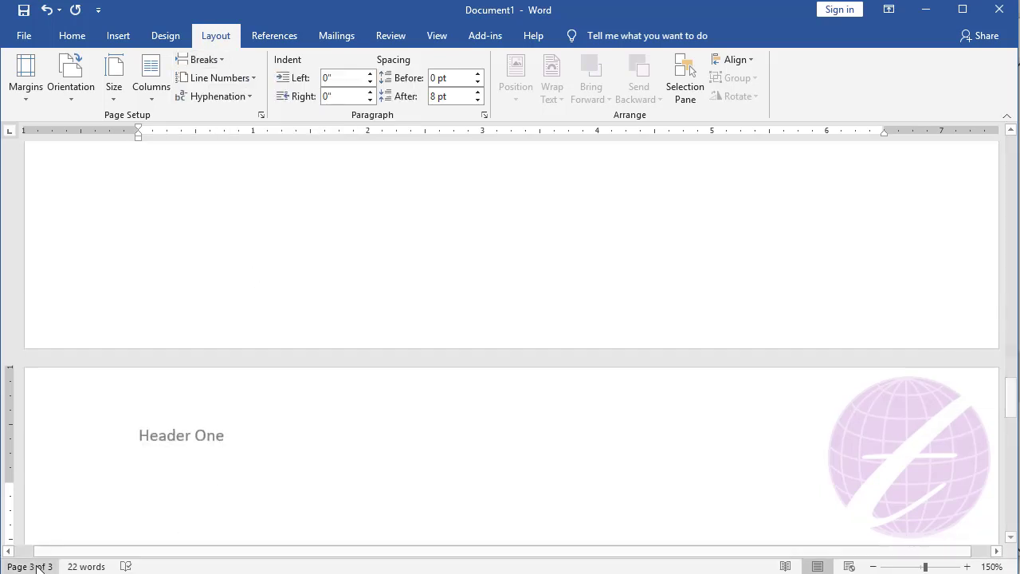
pyautogui.click(199, 63)
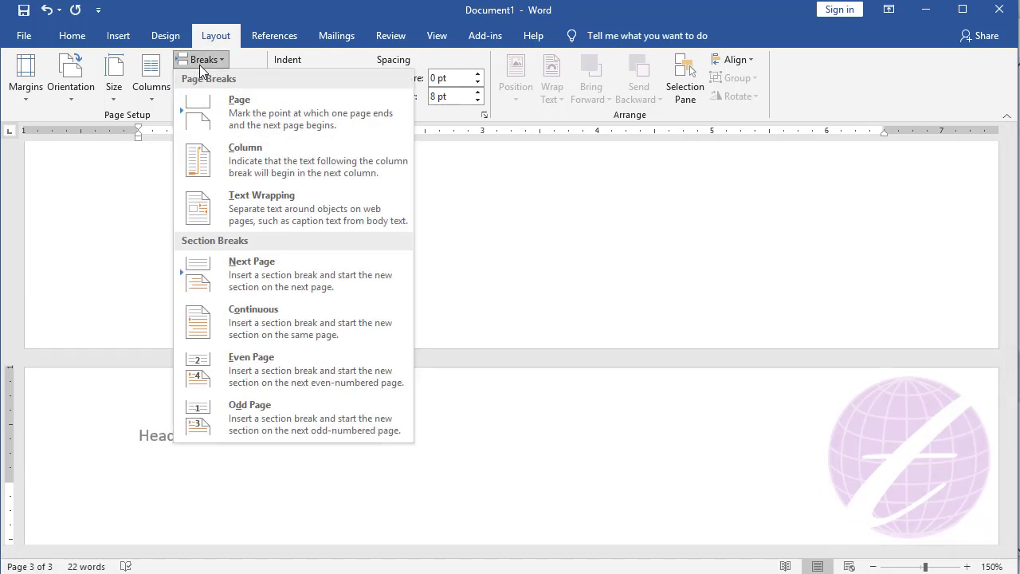
pyautogui.click(266, 272)
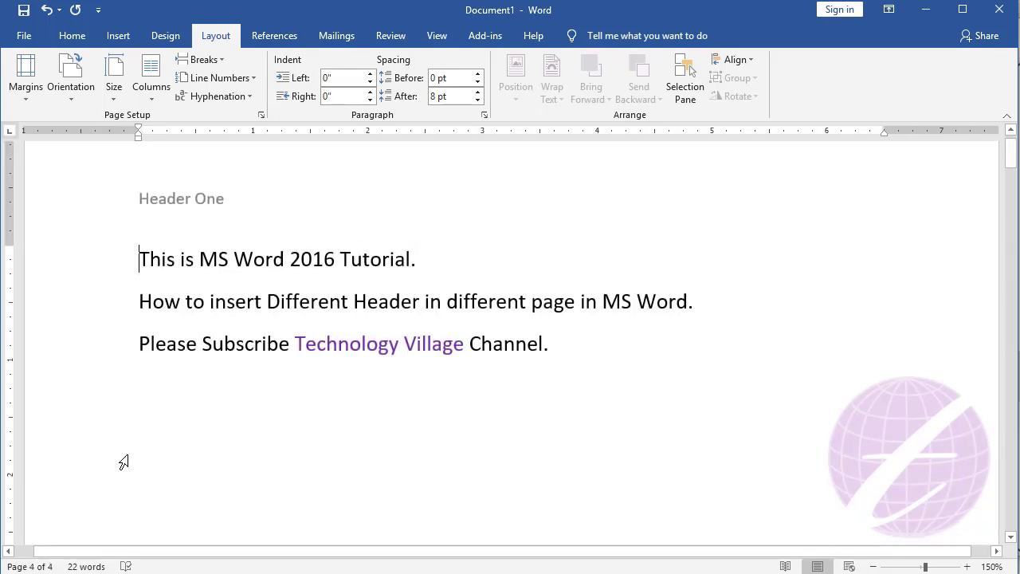
# - Change the page 2 header from 'Header One' to 'Header Two' and close header editing
pyautogui.scroll(-5, 221, 273)
pyautogui.scroll(-5, 256, 338)
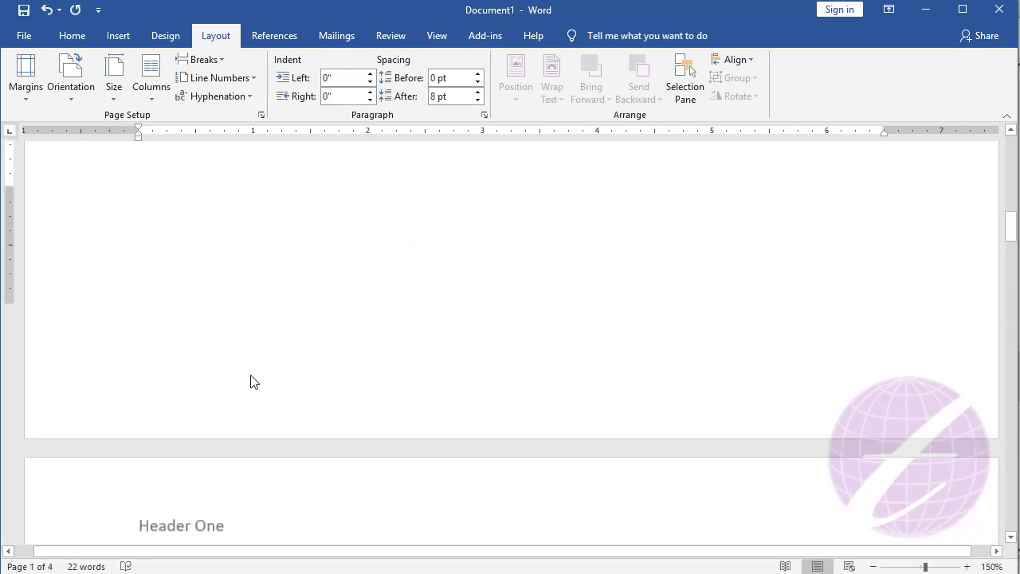
pyautogui.scroll(-4, 250, 381)
pyautogui.scroll(1, 246, 364)
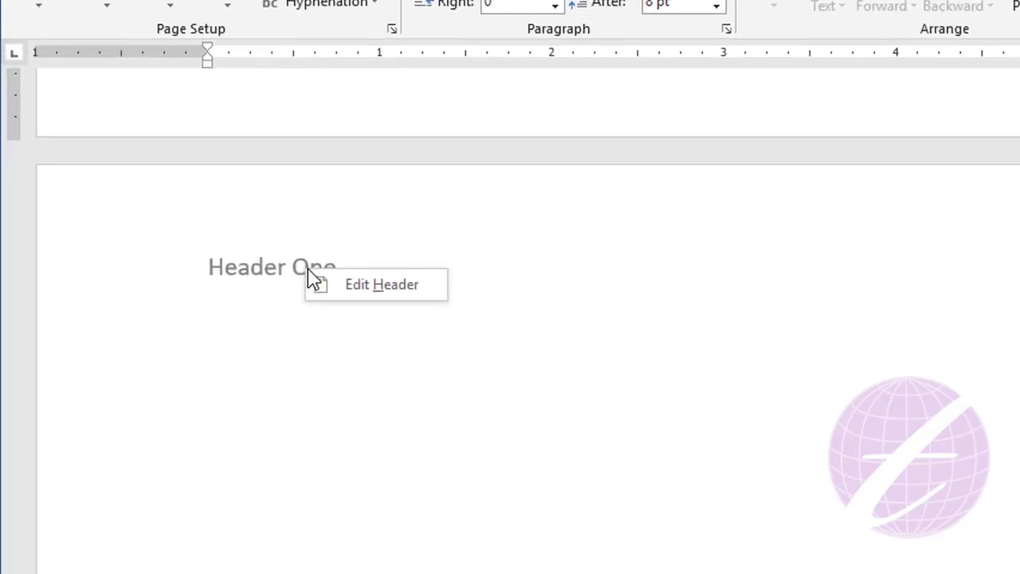
pyautogui.click(376, 288)
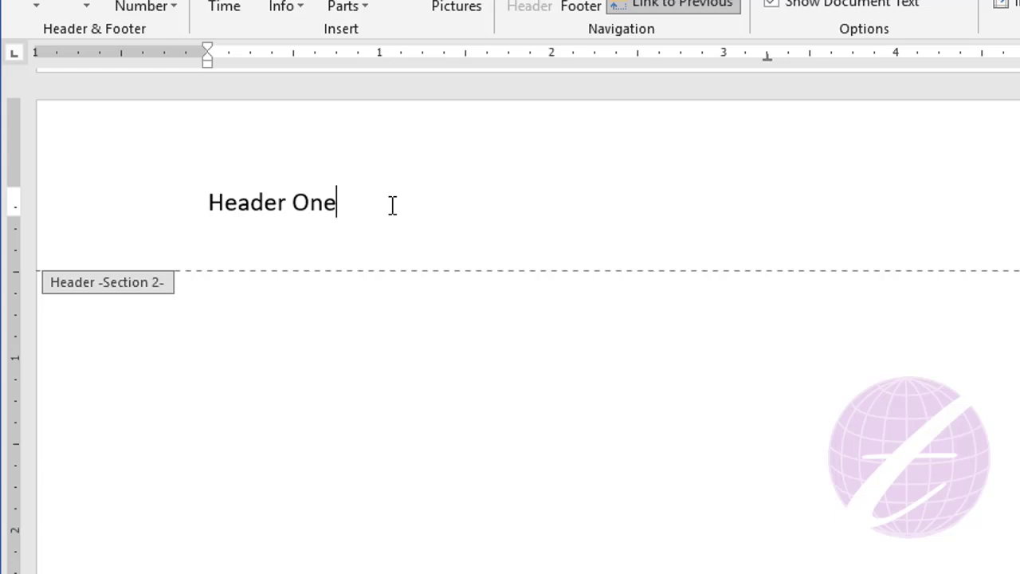
pyautogui.hotkey('shift', 'Left')
pyautogui.hotkey('shift', 'Left')
pyautogui.hotkey('shift', 'Left')
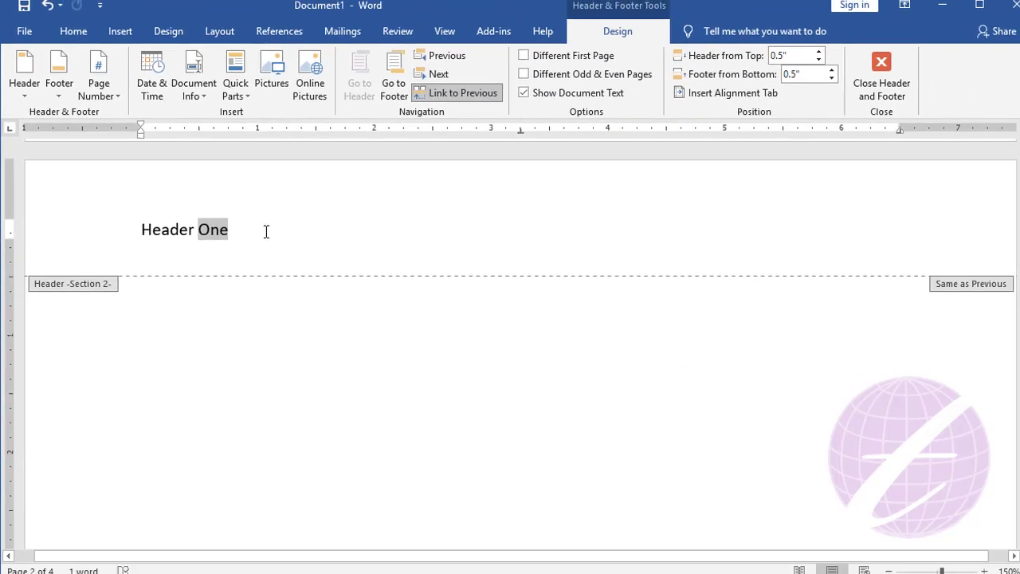
pyautogui.press('BackSpace')
pyautogui.write('o')
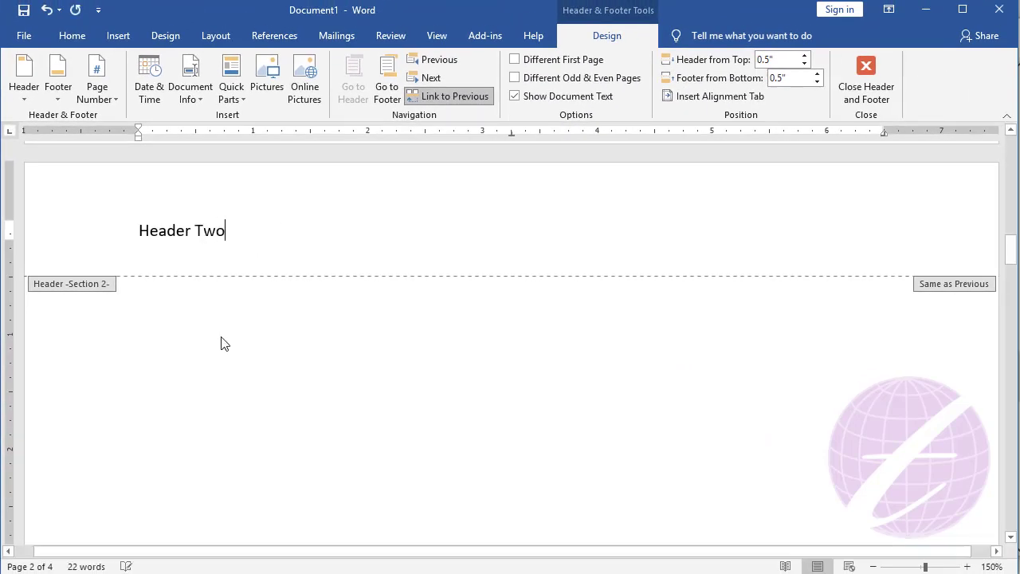
pyautogui.click(866, 84)
# - Reopen header editing from the page 1 header and place the caret in the Section 2 header
pyautogui.scroll(-3, 353, 371)
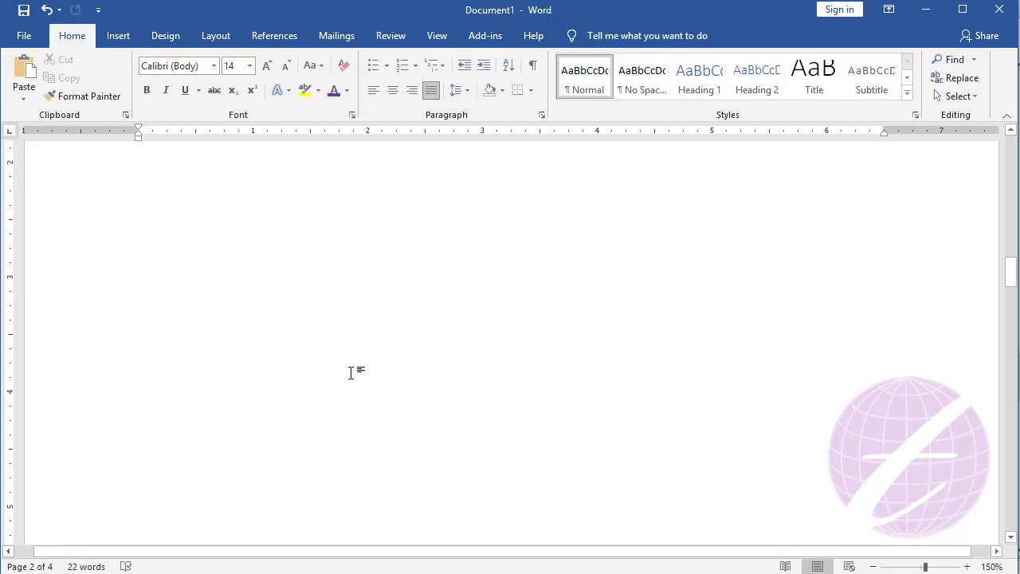
pyautogui.scroll(-3, 353, 371)
pyautogui.scroll(-1, 257, 417)
pyautogui.scroll(-3, 258, 419)
pyautogui.scroll(-3, 257, 418)
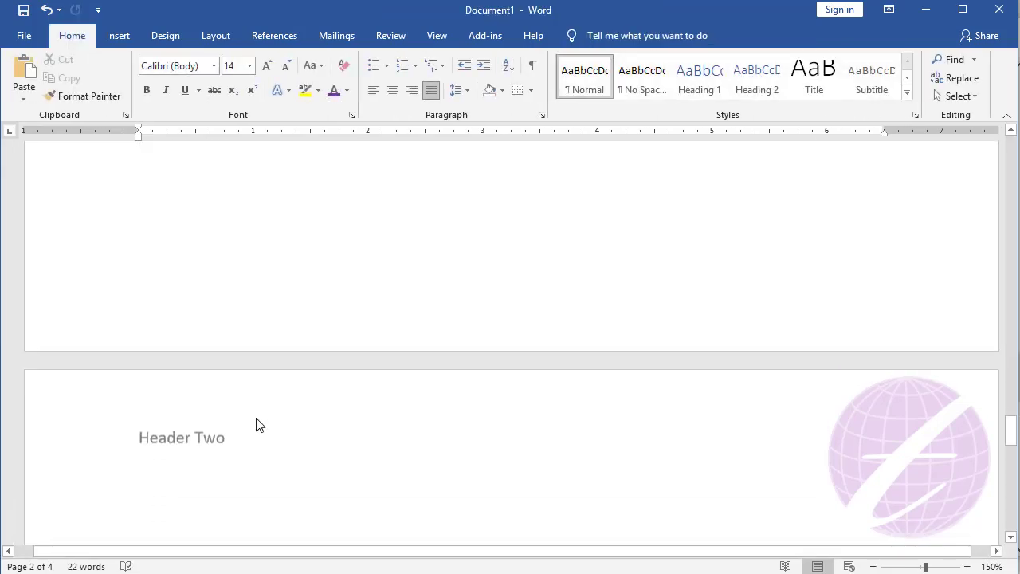
pyautogui.scroll(-2, 257, 419)
pyautogui.scroll(-3, 257, 418)
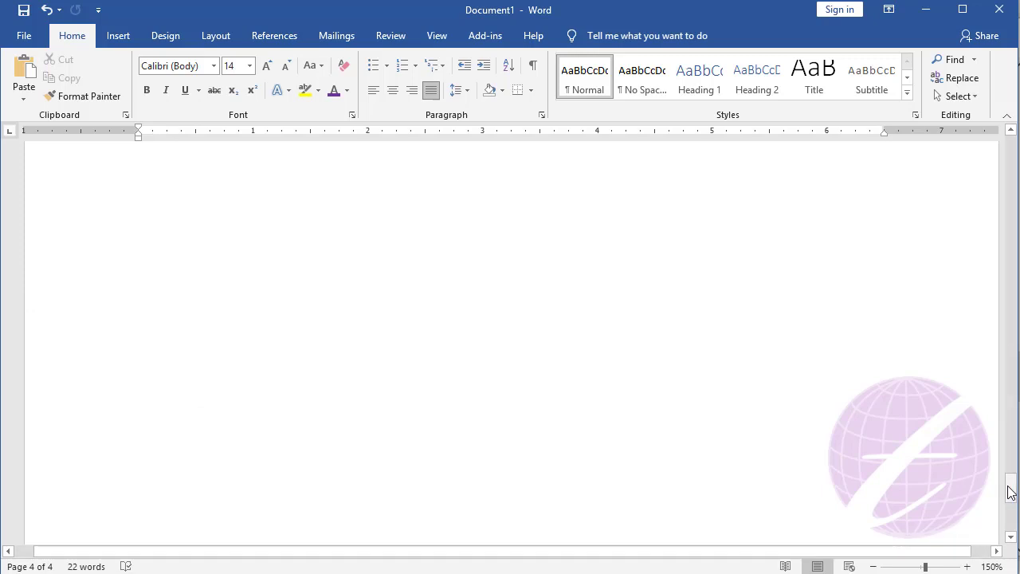
pyautogui.moveTo(1010, 485); pyautogui.dragTo(1010, 147)
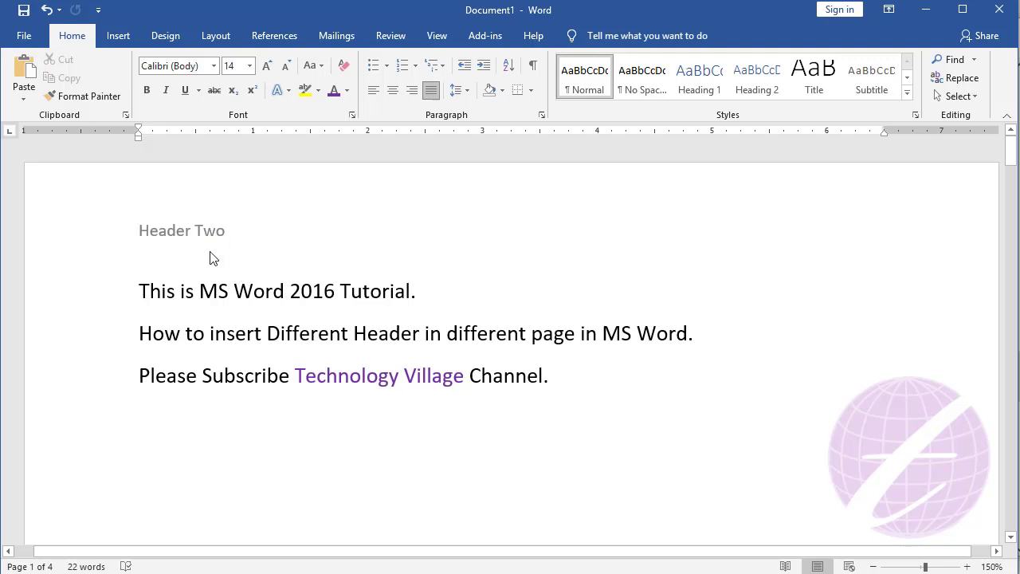
pyautogui.doubleClick(254, 245)
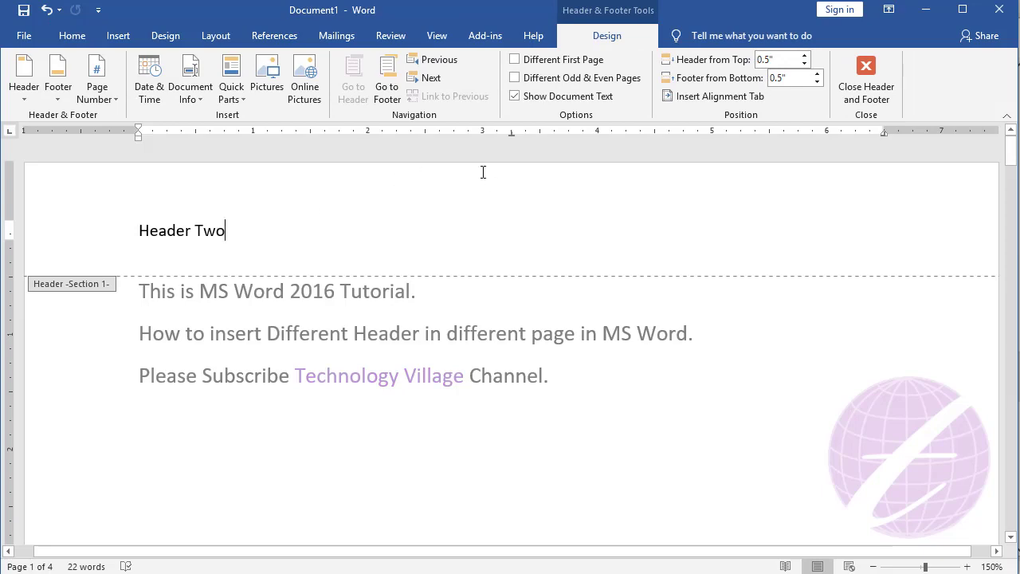
pyautogui.scroll(-6, 263, 322)
pyautogui.scroll(-4, 239, 347)
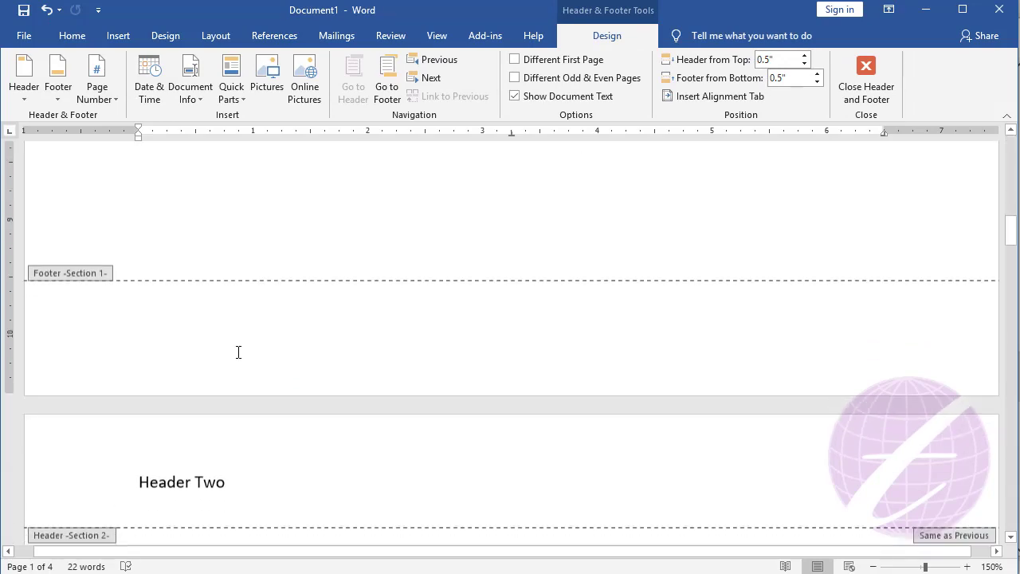
pyautogui.click(245, 476)
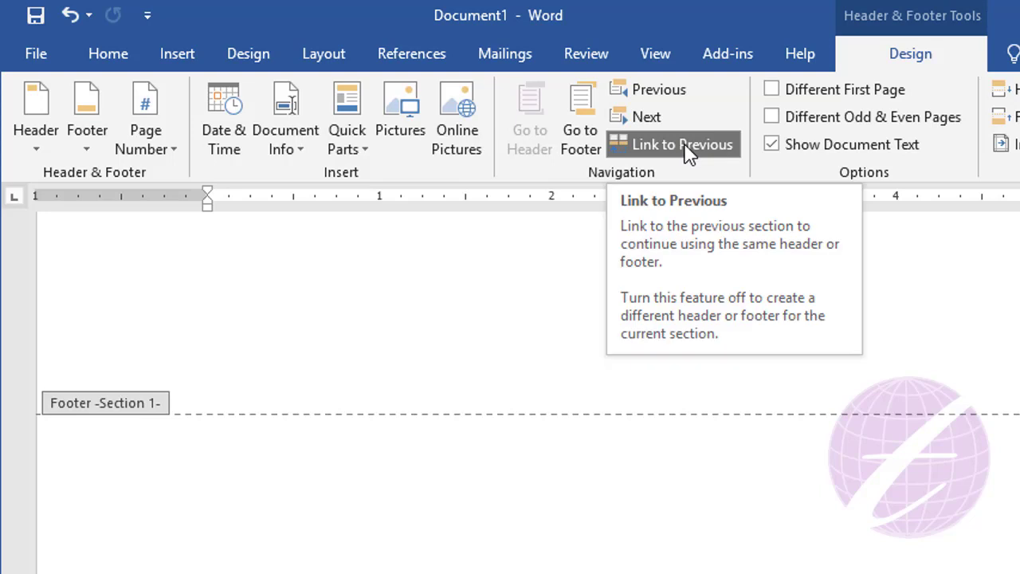
# - Unlink the Section 2 header and restore the Section 1 header to 'Header One'
pyautogui.click(685, 146)
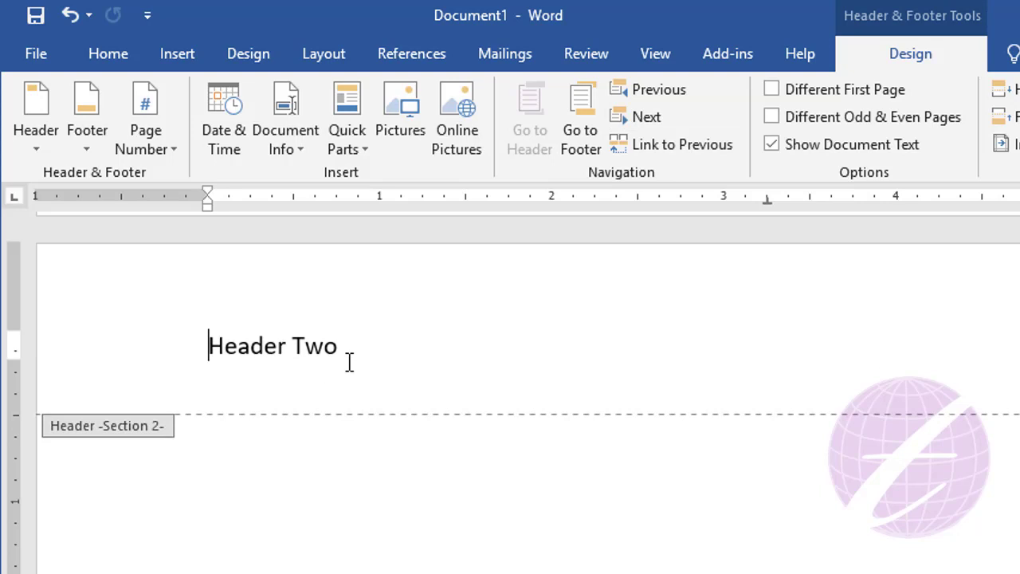
pyautogui.scroll(5, 319, 502)
pyautogui.scroll(3, 323, 522)
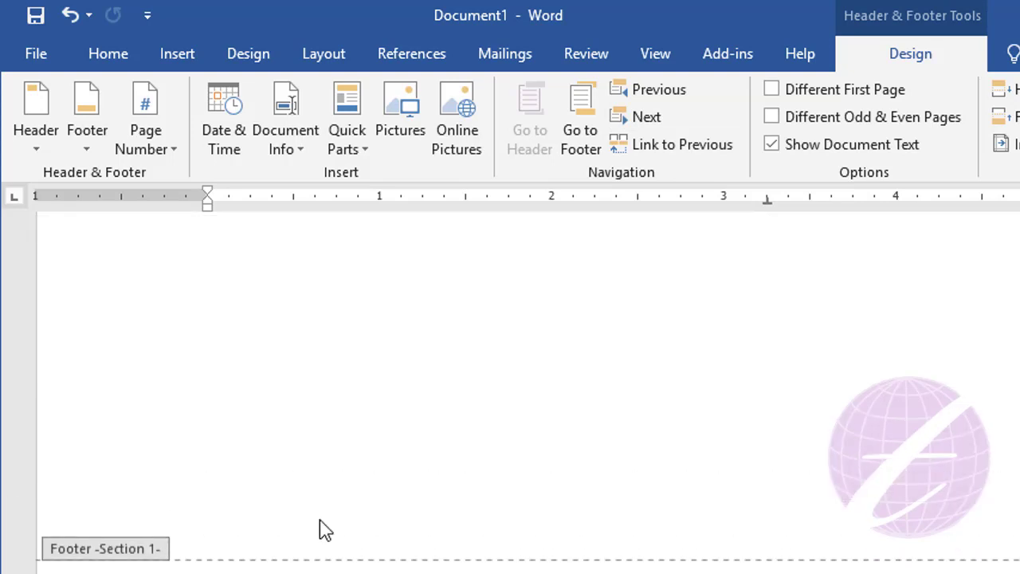
pyautogui.scroll(-5, 327, 510)
pyautogui.click(377, 357)
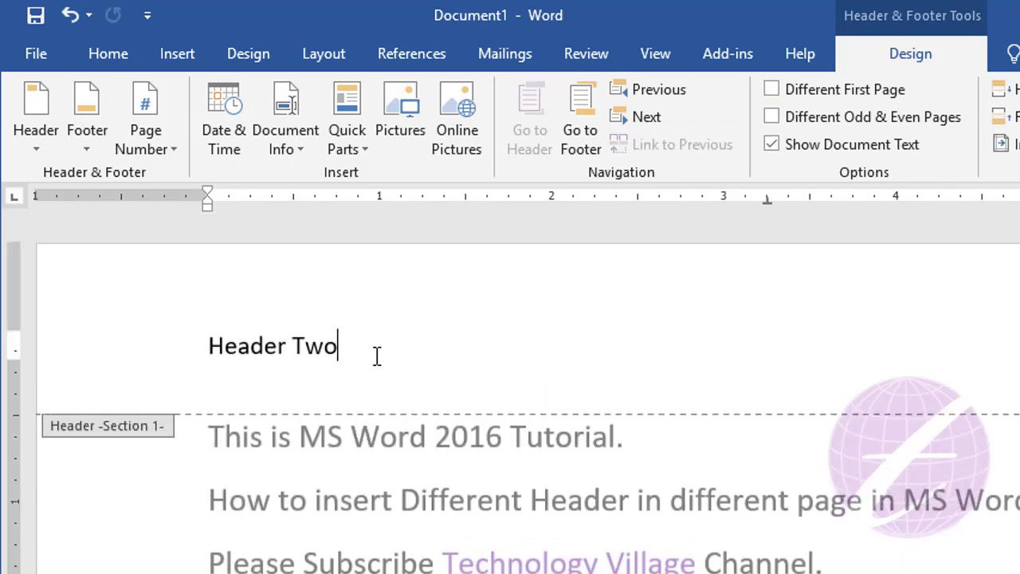
pyautogui.press('BackSpace')
pyautogui.press('BackSpace')
pyautogui.press('BackSpace')
pyautogui.write('One')
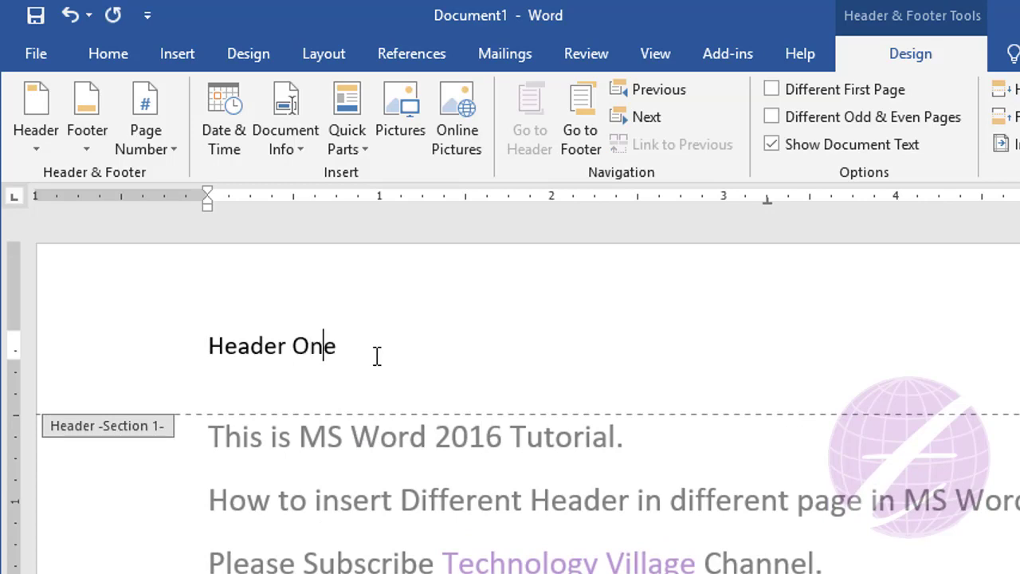
# - Unlink the Section 3 header and change its text to 'Header Three'
pyautogui.scroll(3, 367, 528)
pyautogui.scroll(3, 394, 553)
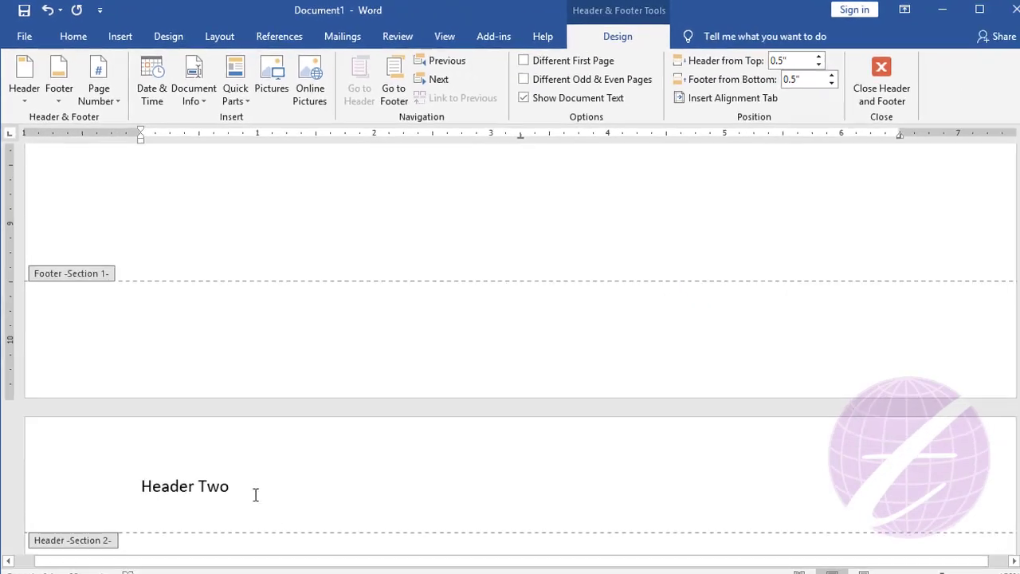
pyautogui.scroll(-5, 289, 466)
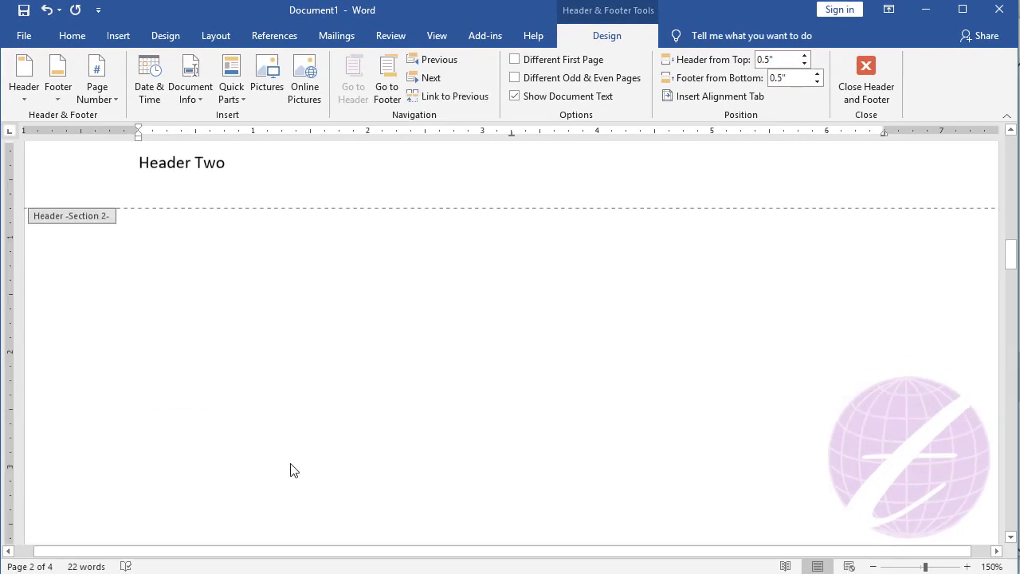
pyautogui.scroll(-7, 292, 466)
pyautogui.scroll(-7, 297, 461)
pyautogui.scroll(-1, 271, 422)
pyautogui.click(236, 383)
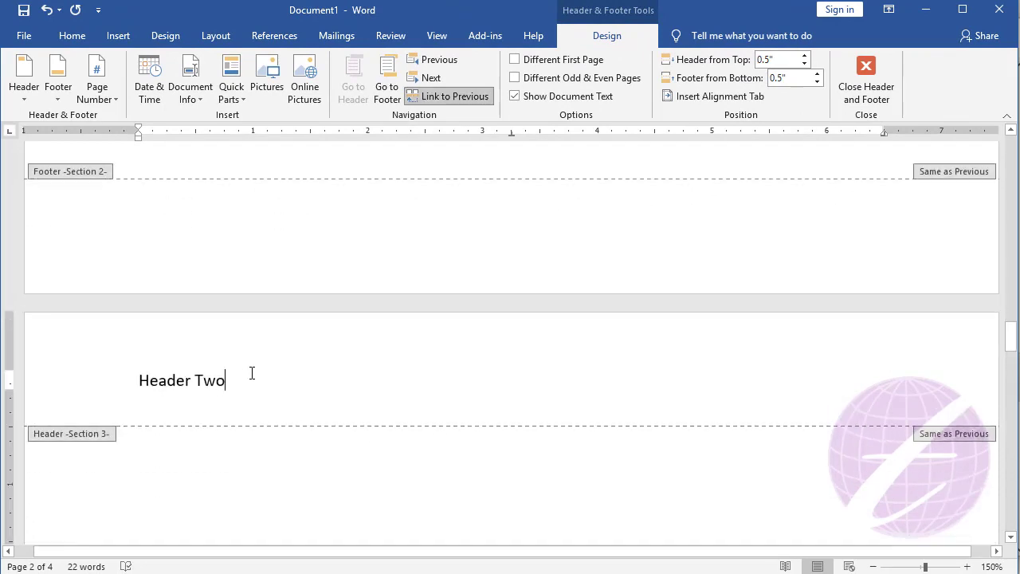
pyautogui.click(456, 92)
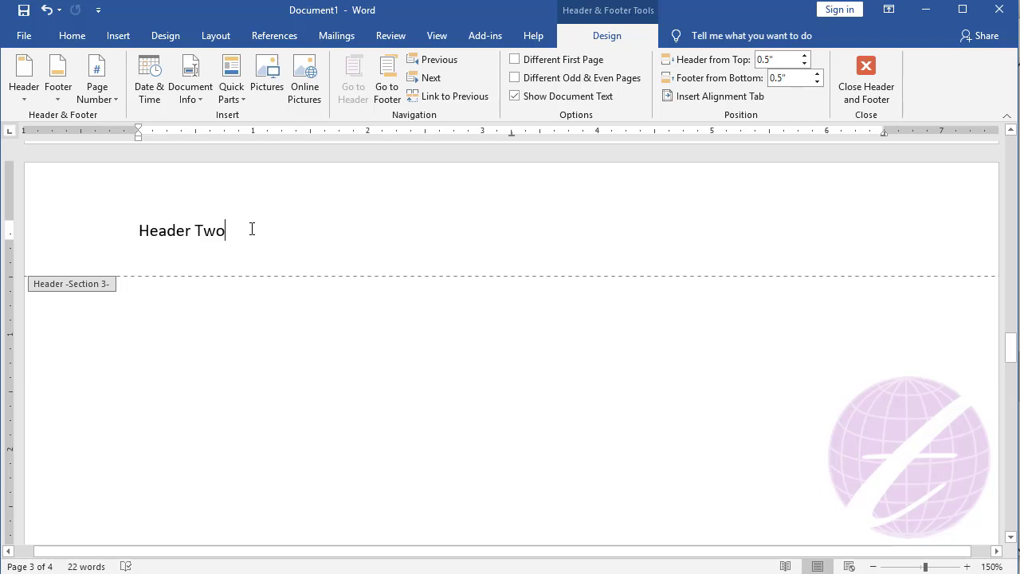
pyautogui.press('BackSpace')
pyautogui.write('hr')
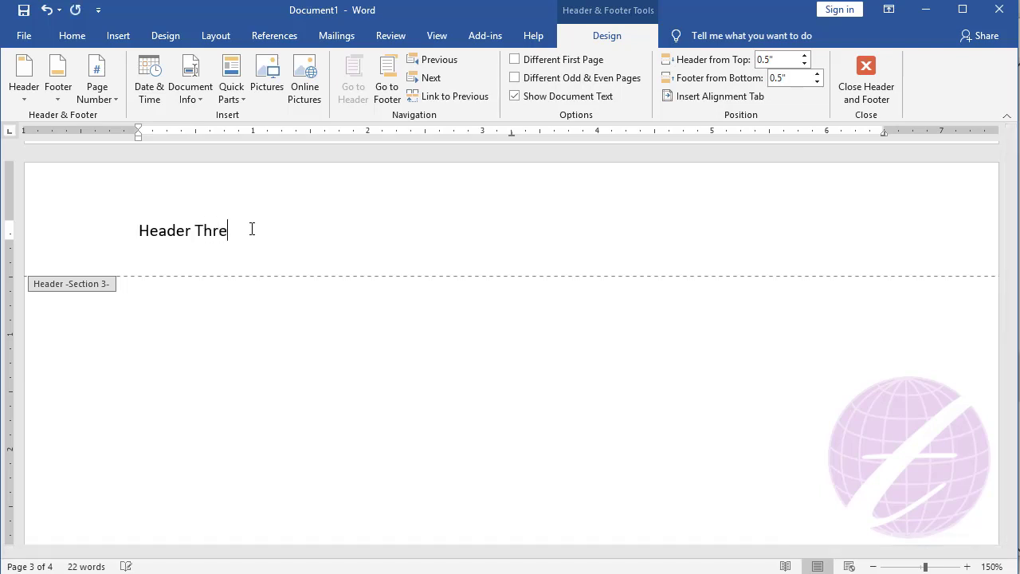
pyautogui.write('e')
# - Unlink the Section 4 header and change its text to 'Header Four'
pyautogui.scroll(-8, 194, 298)
pyautogui.scroll(-5, 187, 337)
pyautogui.scroll(-1, 210, 380)
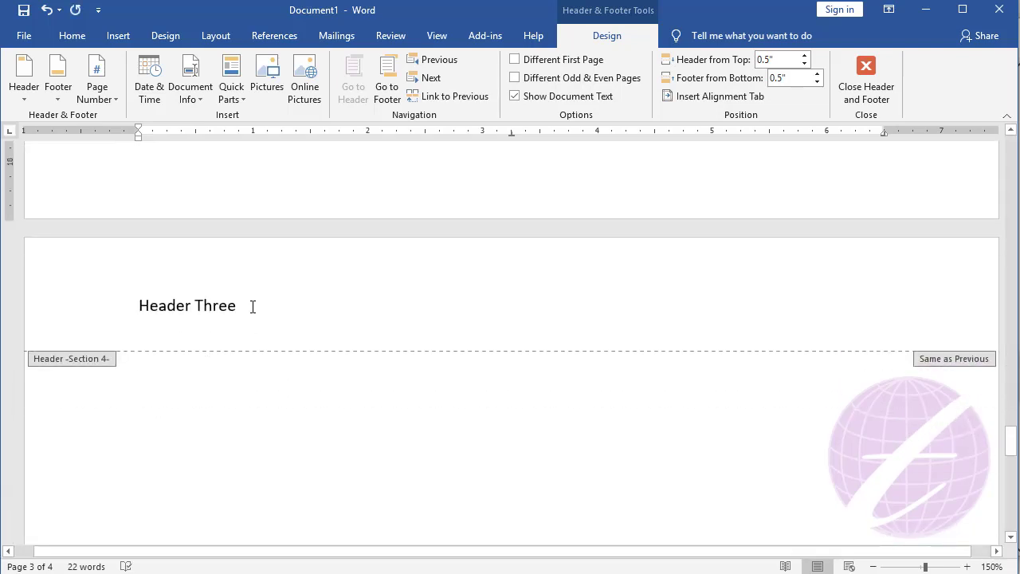
pyautogui.click(252, 307)
pyautogui.click(463, 96)
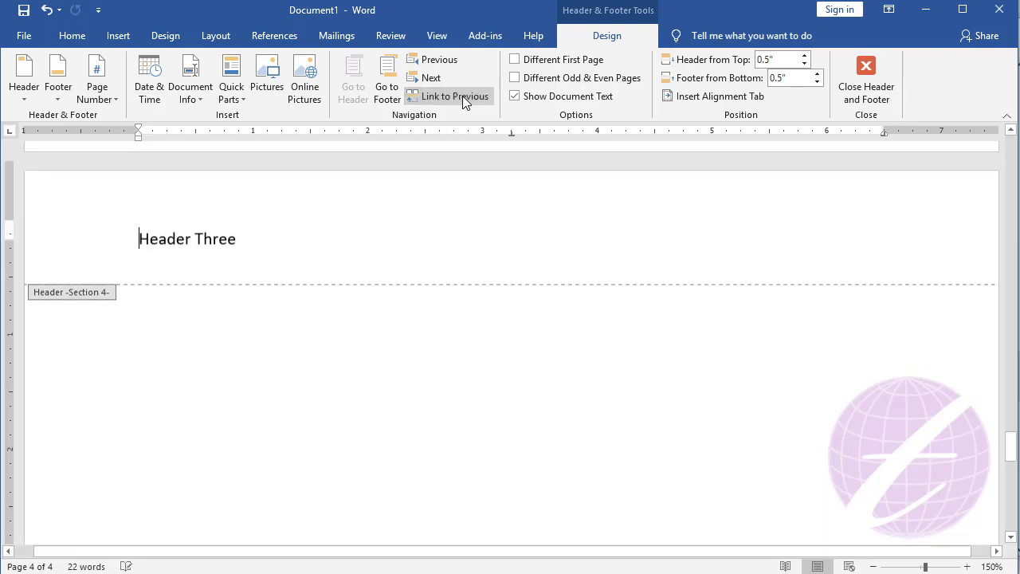
pyautogui.hotkey('shift', 'Left')
pyautogui.hotkey('shift', 'Left')
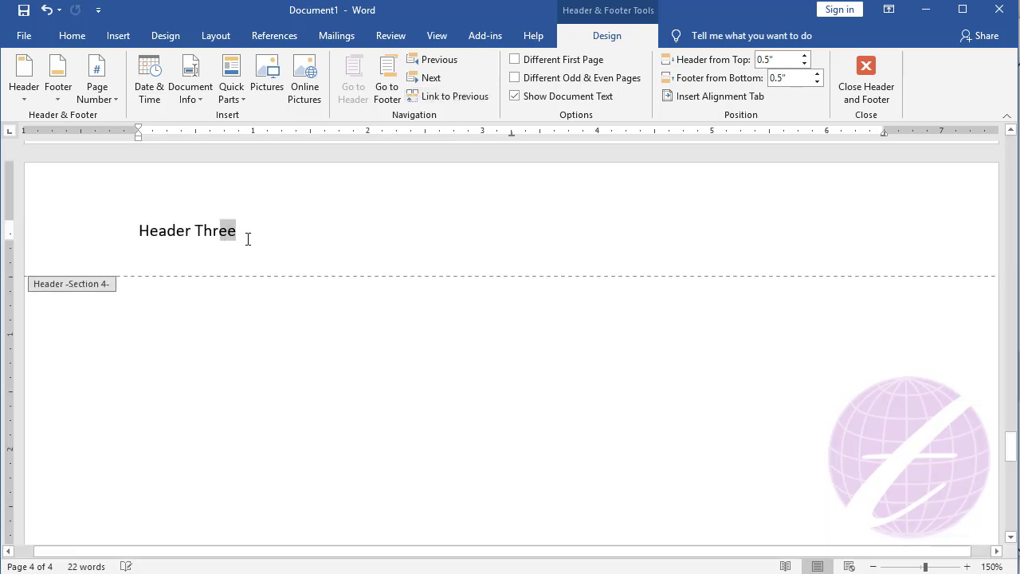
pyautogui.hotkey('shift', 'Left')
pyautogui.hotkey('shift', 'Left')
pyautogui.hotkey('shift', 'Left')
pyautogui.write('F')
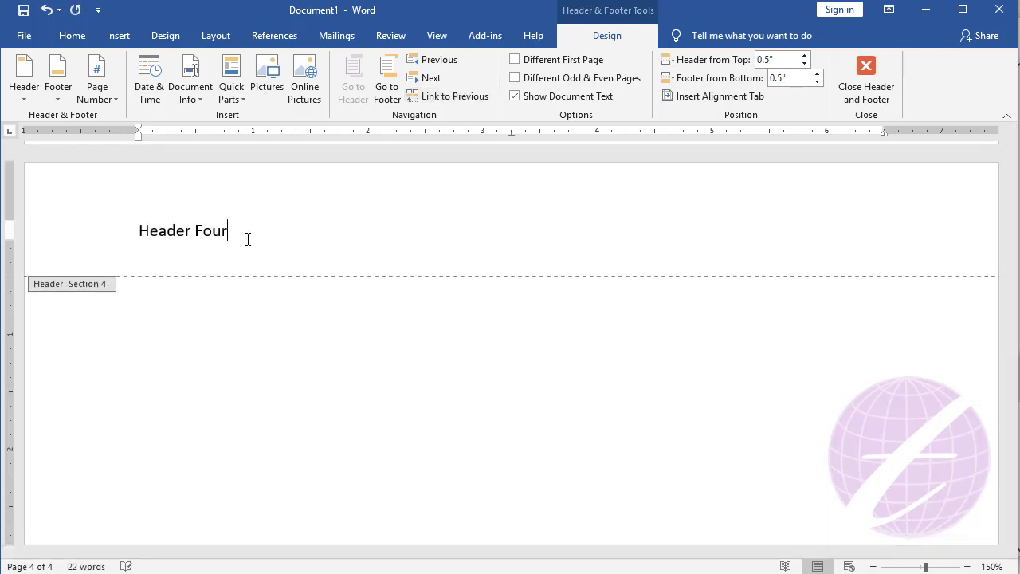
# - Close header editing, check pages show Header One through Header Four, and return to the top
pyautogui.click(867, 86)
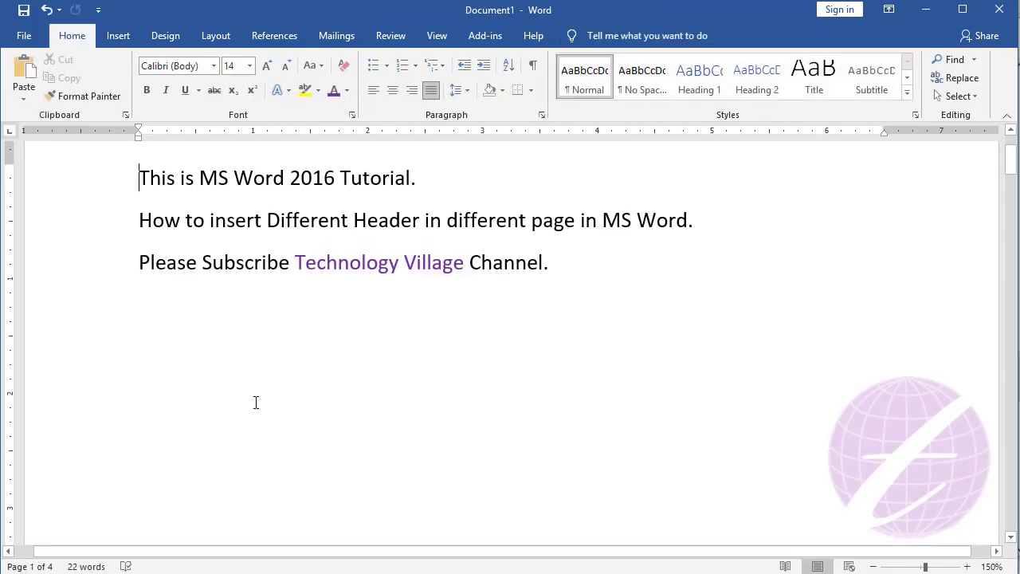
pyautogui.scroll(3, 171, 230)
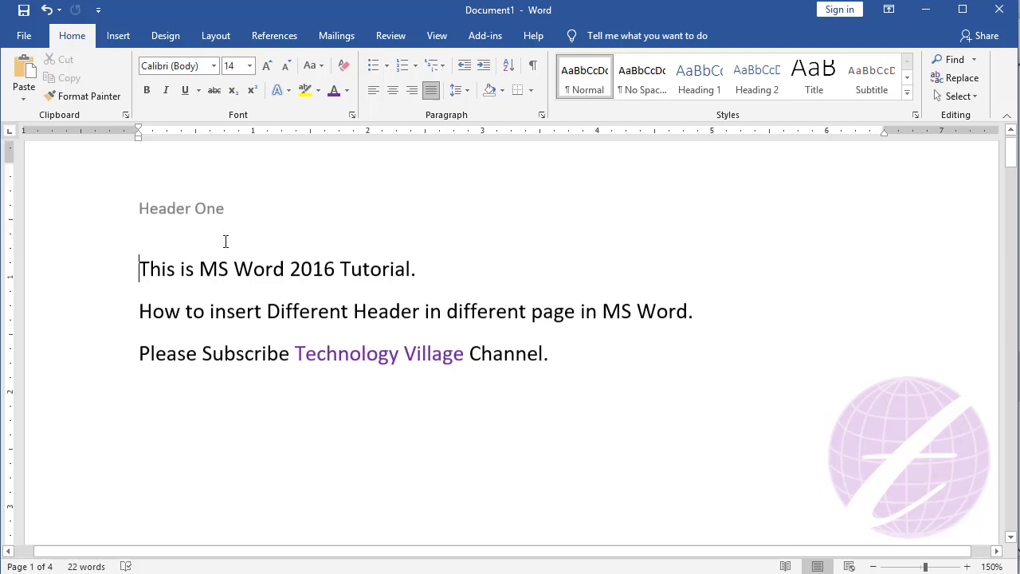
pyautogui.scroll(-10, 225, 242)
pyautogui.scroll(-15, 301, 330)
pyautogui.scroll(-3, 310, 369)
pyautogui.scroll(3, 234, 338)
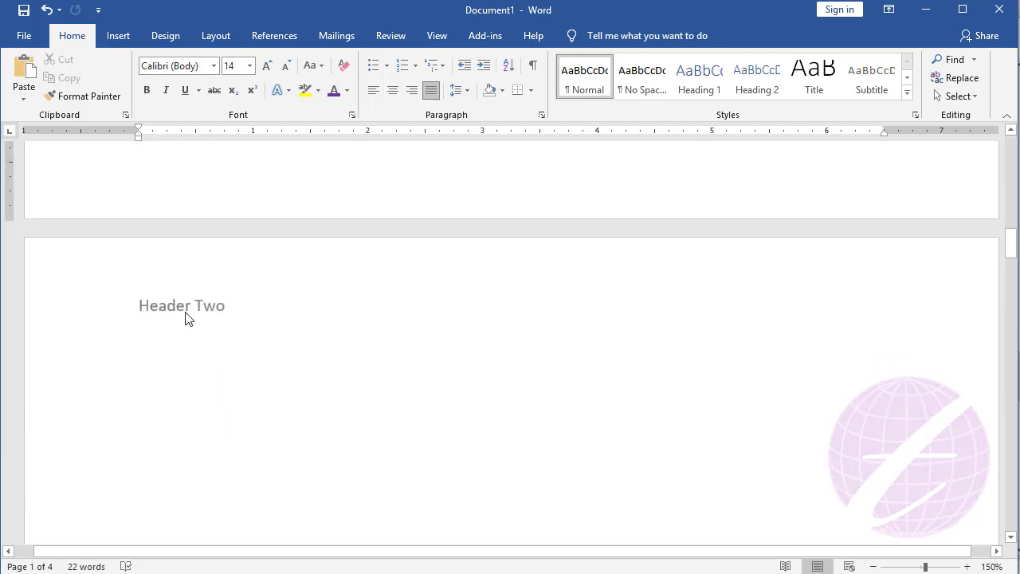
pyautogui.scroll(-2, 224, 327)
pyautogui.scroll(-10, 303, 375)
pyautogui.scroll(-15, 311, 406)
pyautogui.scroll(-5, 239, 319)
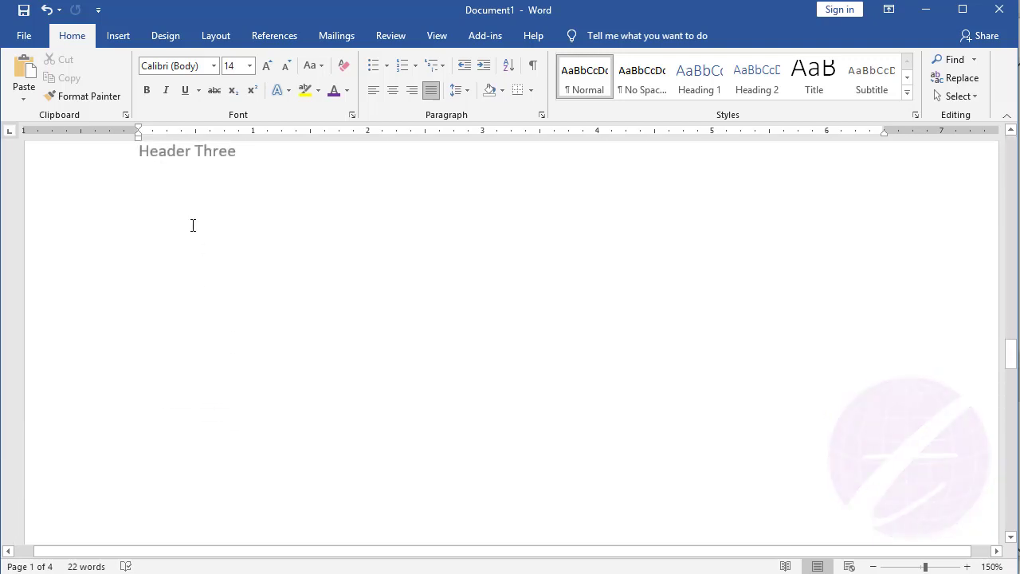
pyautogui.scroll(2, 175, 219)
pyautogui.scroll(-12, 278, 319)
pyautogui.scroll(-12, 296, 375)
pyautogui.scroll(-11, 308, 408)
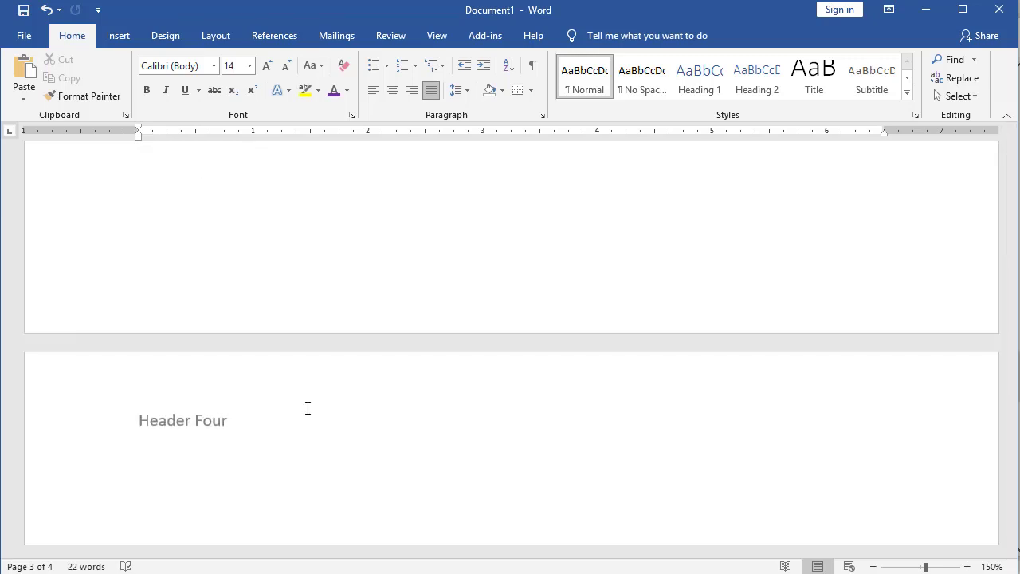
pyautogui.hotkey('ctrl', 'Home')
pyautogui.scroll(1, 347, 371)
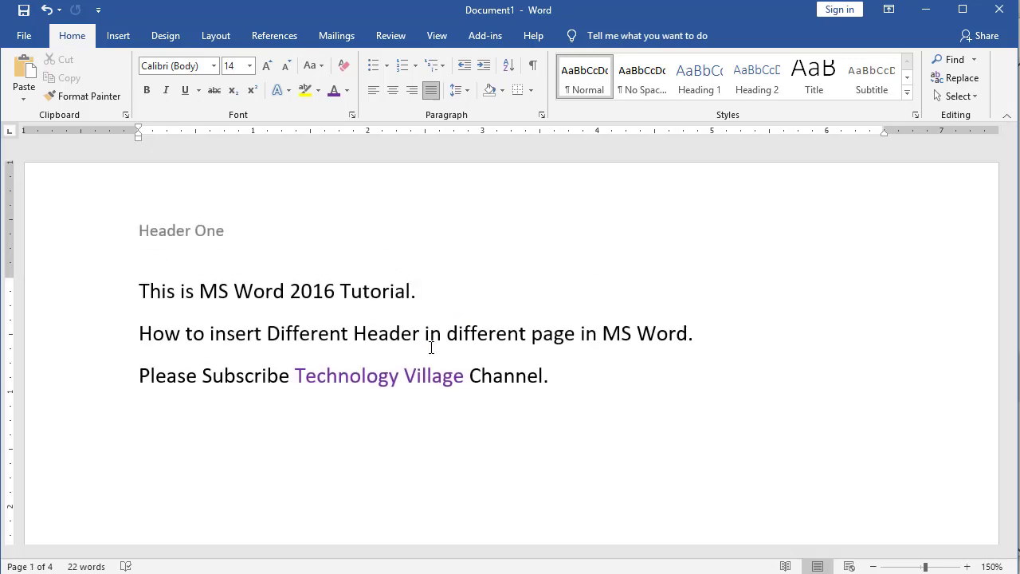